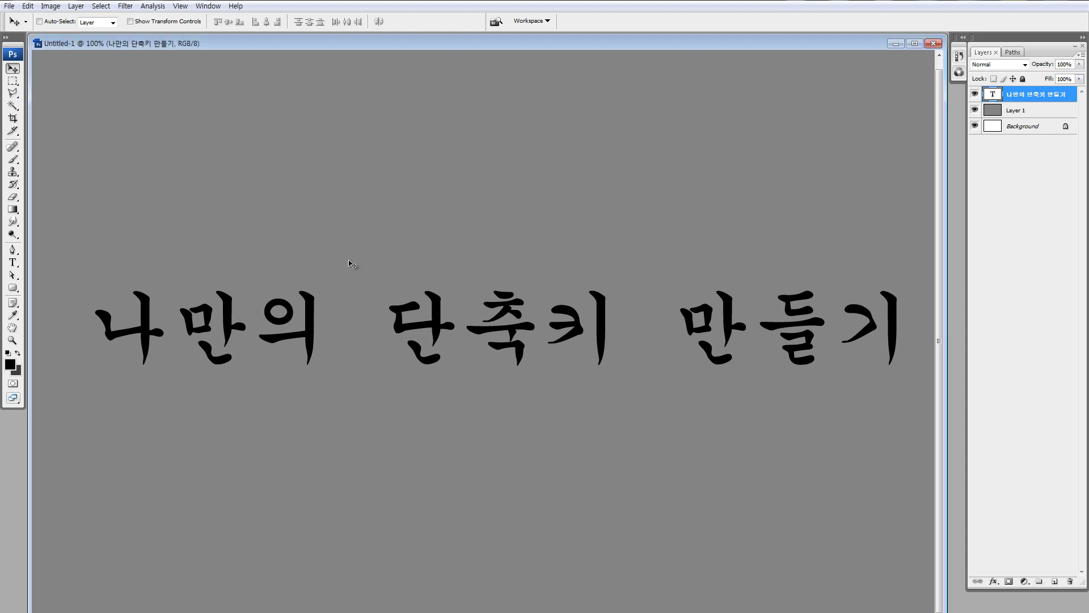
- Select Layer 1, dismiss Brightness/Contrast unchanged, and undo a trial move of the gray layer
{"action": "left_click", "coordinate": [1010, 113]}
{"action": "key", "text": "ctrl+alt+b"}
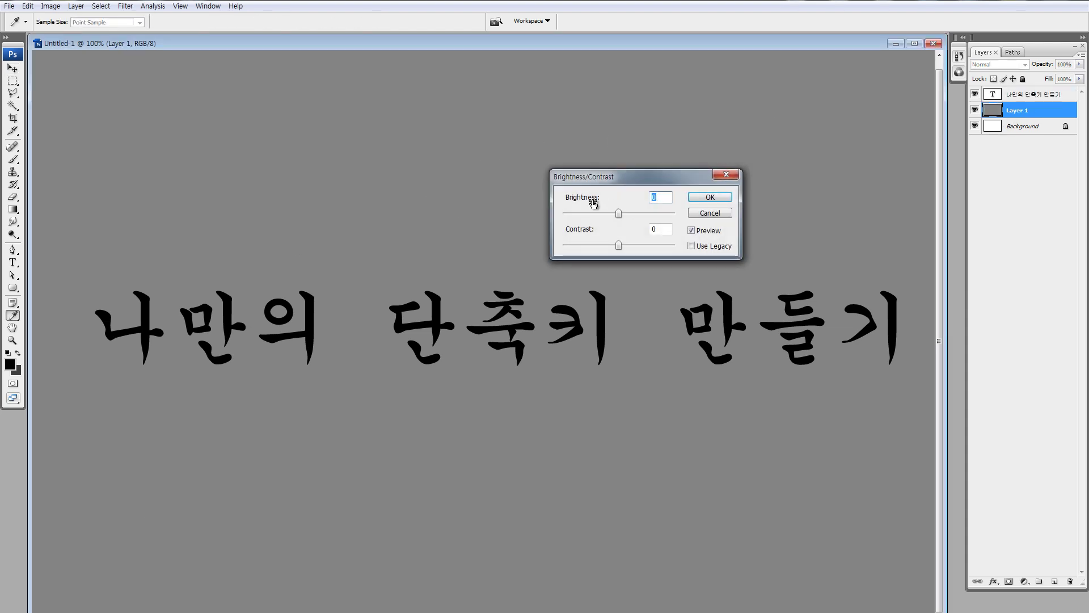
{"action": "left_click_drag", "start_coordinate": [559, 177], "coordinate": [472, 177]}
{"action": "left_click", "coordinate": [619, 214]}
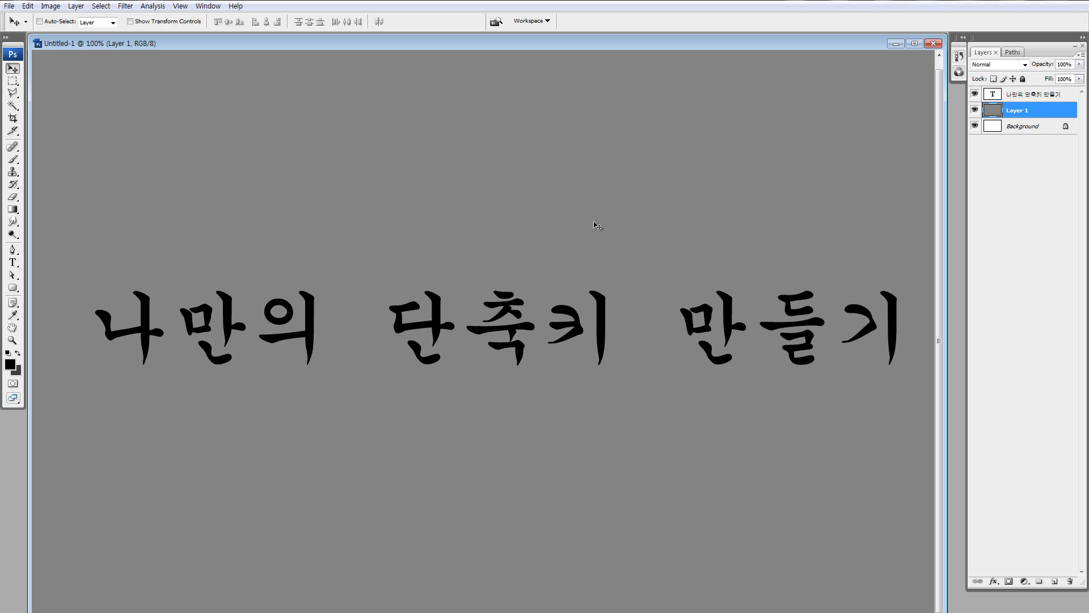
{"action": "left_click_drag", "start_coordinate": [298, 148], "coordinate": [345, 253]}
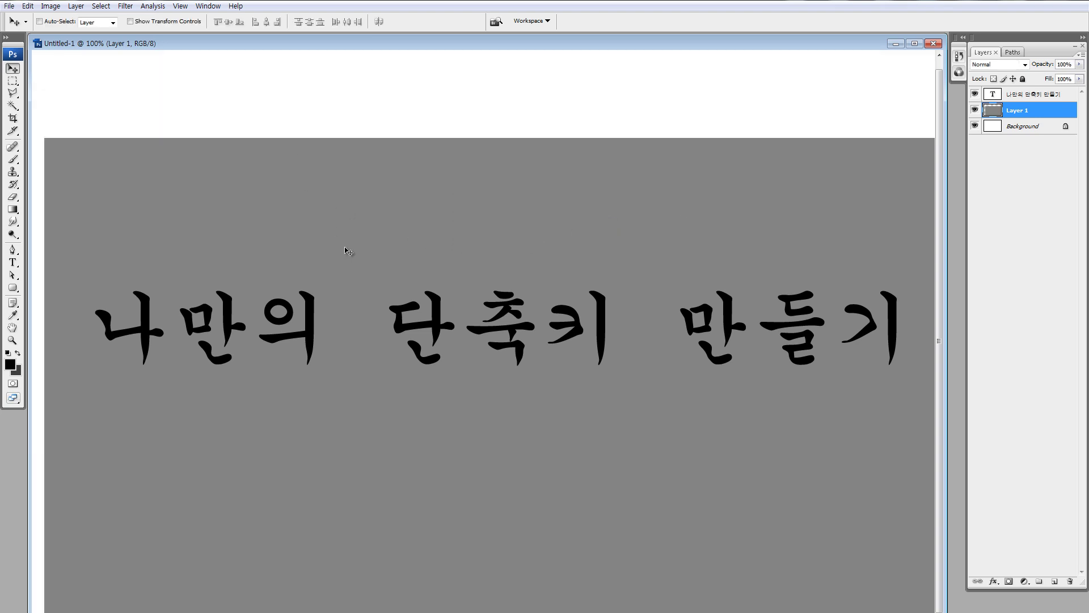
{"action": "key", "text": "ctrl+z"}
- Copy a rectangle over the title to a new layer and skew a 50% opacity shadow copy
{"action": "key", "text": "m"}
{"action": "mouse_move", "coordinate": [305, 151]}
{"action": "left_mouse_down"}
{"action": "mouse_move", "coordinate": [404, 310]}
{"action": "mouse_move", "coordinate": [402, 330]}
{"action": "left_mouse_up"}
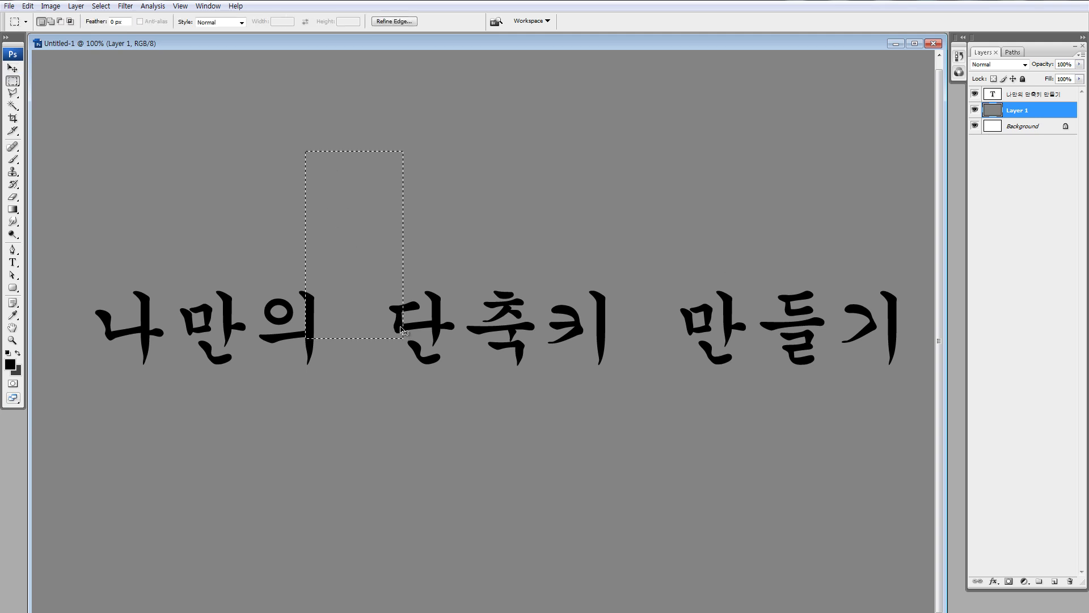
{"action": "key", "text": "ctrl+j"}
{"action": "key", "text": "ctrl+j"}
{"action": "key", "text": "ctrl+bracketleft"}
{"action": "key", "text": "5"}
{"action": "key", "text": "ctrl+t"}
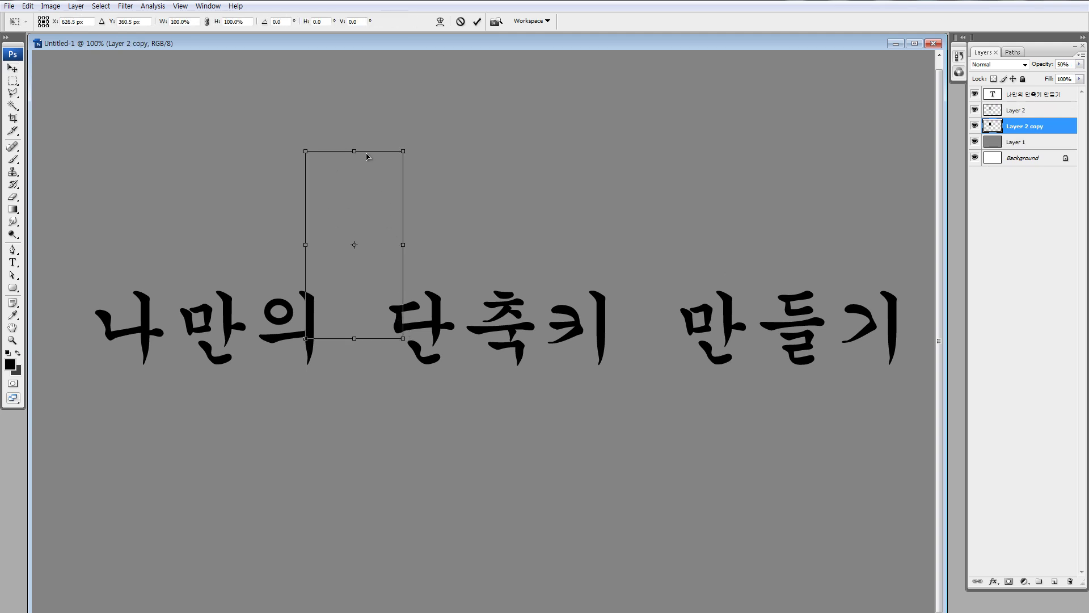
{"action": "left_click_drag", "start_coordinate": [354, 151], "coordinate": [470, 272]}
{"action": "key", "text": "Return"}
- Delete the shadow copy and Layer 2, then open Edit > Keyboard Shortcuts
{"action": "key", "text": "m"}
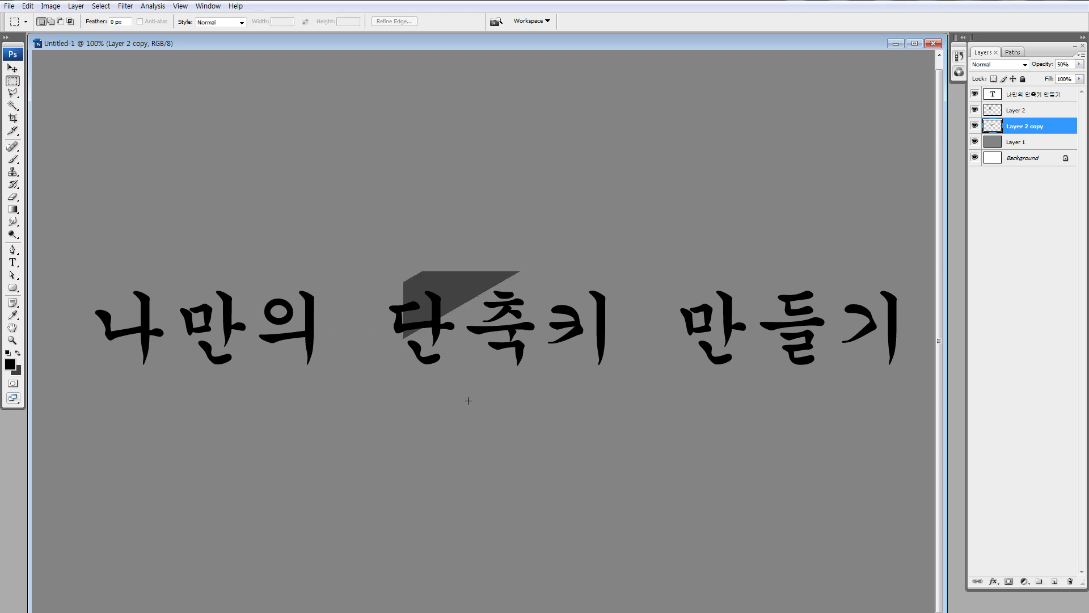
{"action": "key", "text": "Delete"}
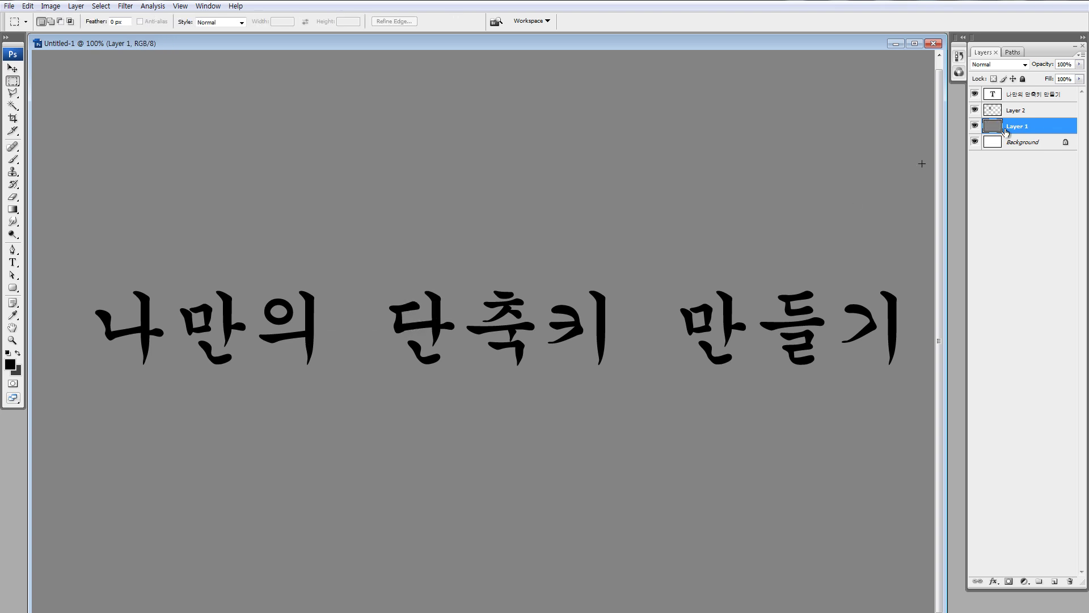
{"action": "left_click", "coordinate": [1018, 111]}
{"action": "key", "text": "Delete"}
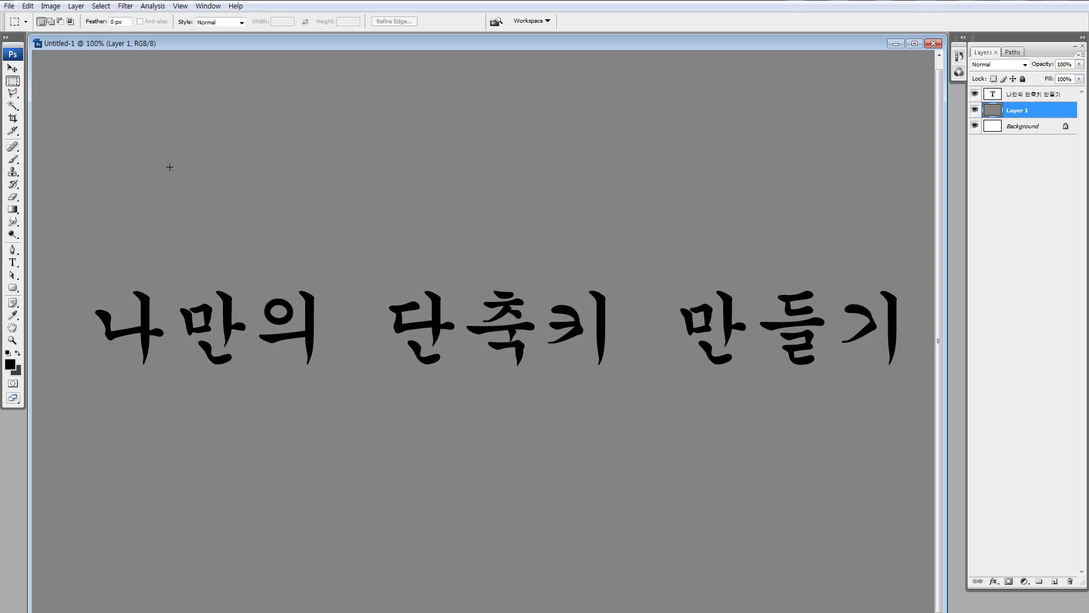
{"action": "left_click", "coordinate": [9, 6]}
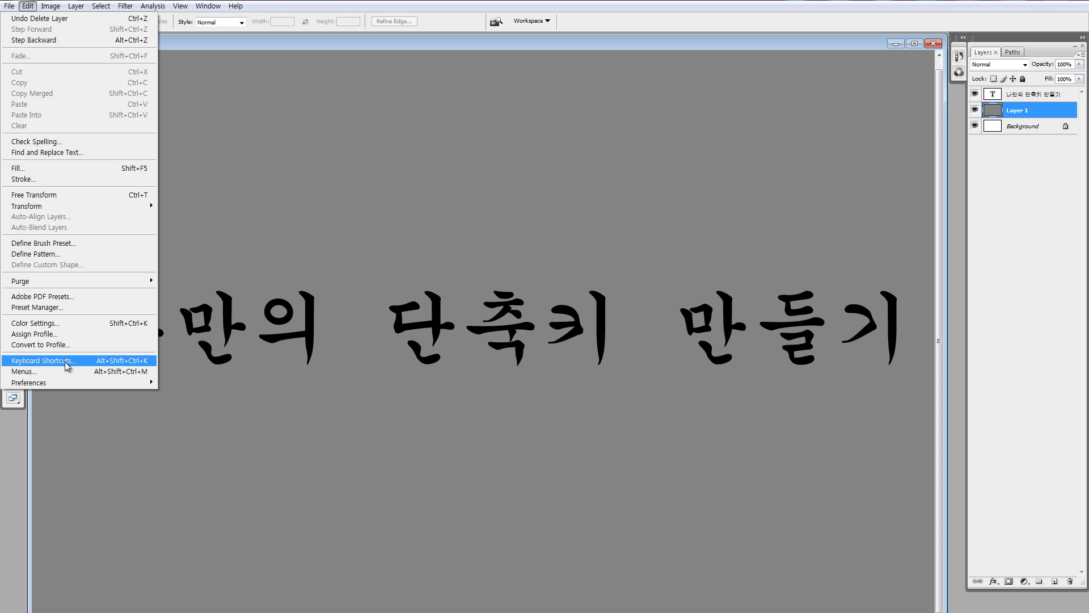
{"action": "left_click", "coordinate": [57, 364]}
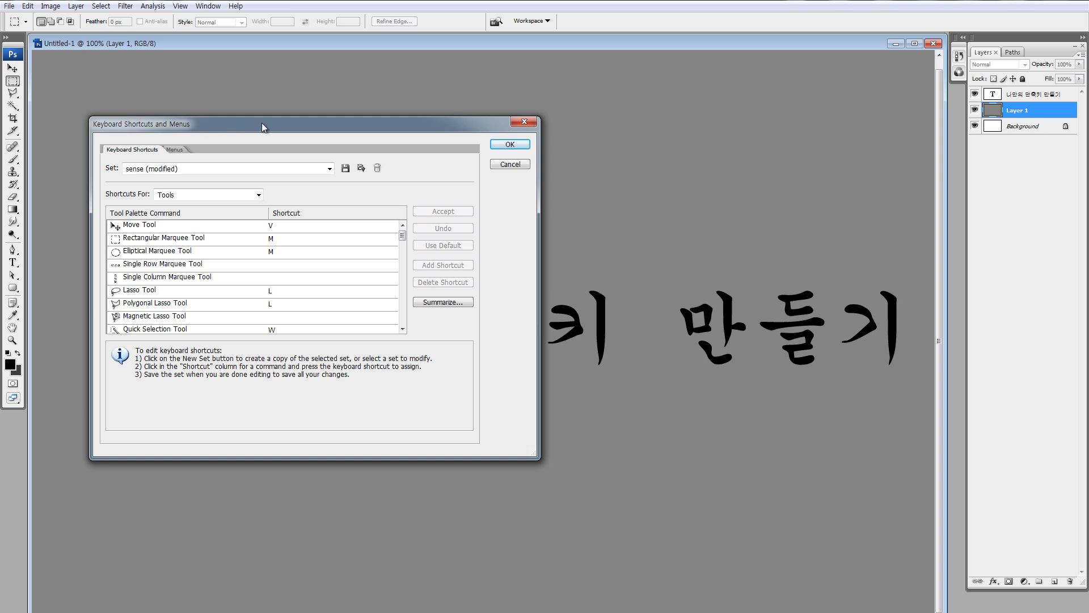
- Move the Keyboard Shortcuts dialog up and enlarge it to list more tools
{"action": "left_click_drag", "start_coordinate": [261, 123], "coordinate": [299, 126]}
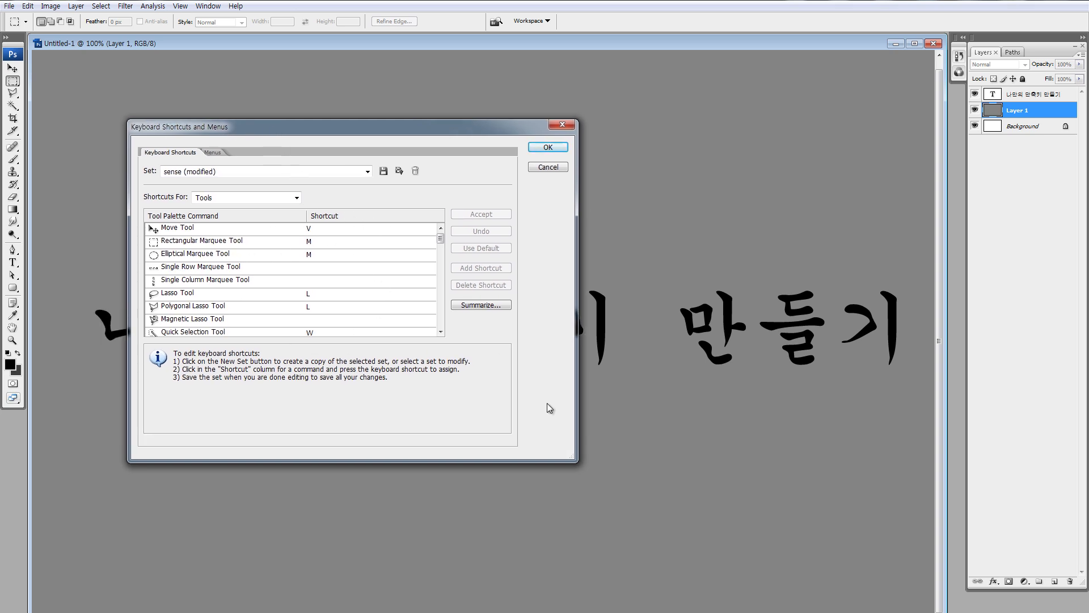
{"action": "left_click_drag", "start_coordinate": [572, 458], "coordinate": [700, 610]}
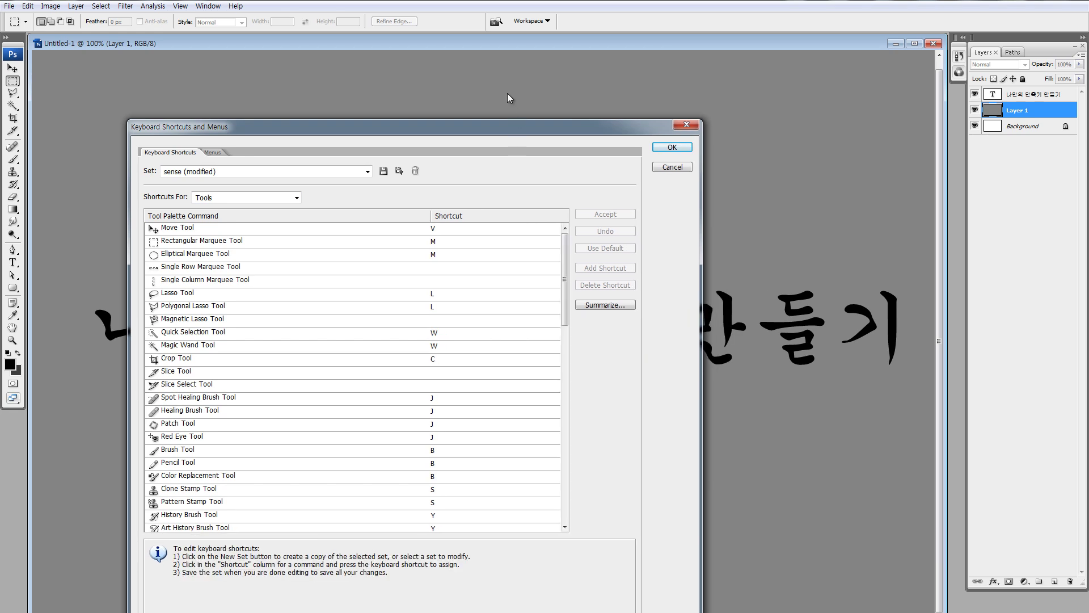
{"action": "left_click_drag", "start_coordinate": [507, 127], "coordinate": [486, 11]}
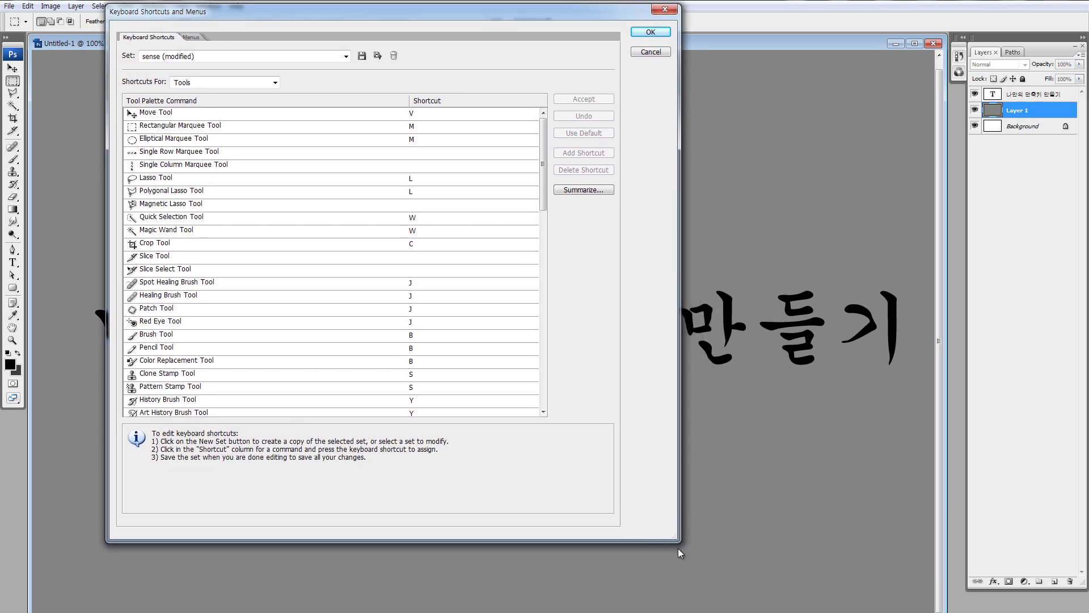
{"action": "left_click_drag", "start_coordinate": [679, 542], "coordinate": [680, 606]}
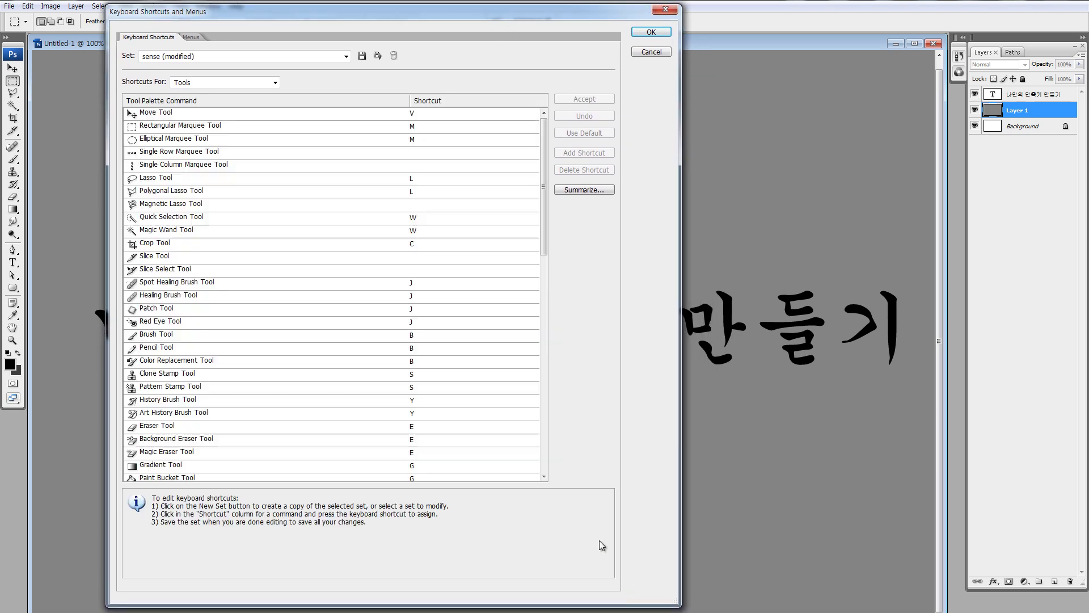
- Try the Application Menus and Panel Menus shortcut categories, ending back on Tools
{"action": "left_click", "coordinate": [190, 84]}
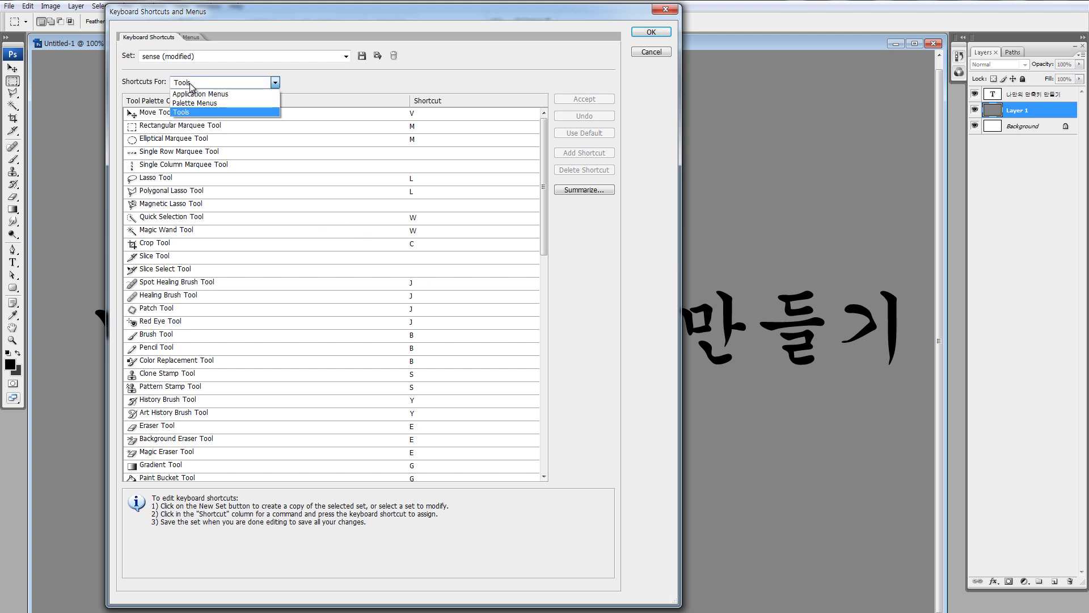
{"action": "left_click", "coordinate": [203, 94]}
{"action": "left_click", "coordinate": [208, 82]}
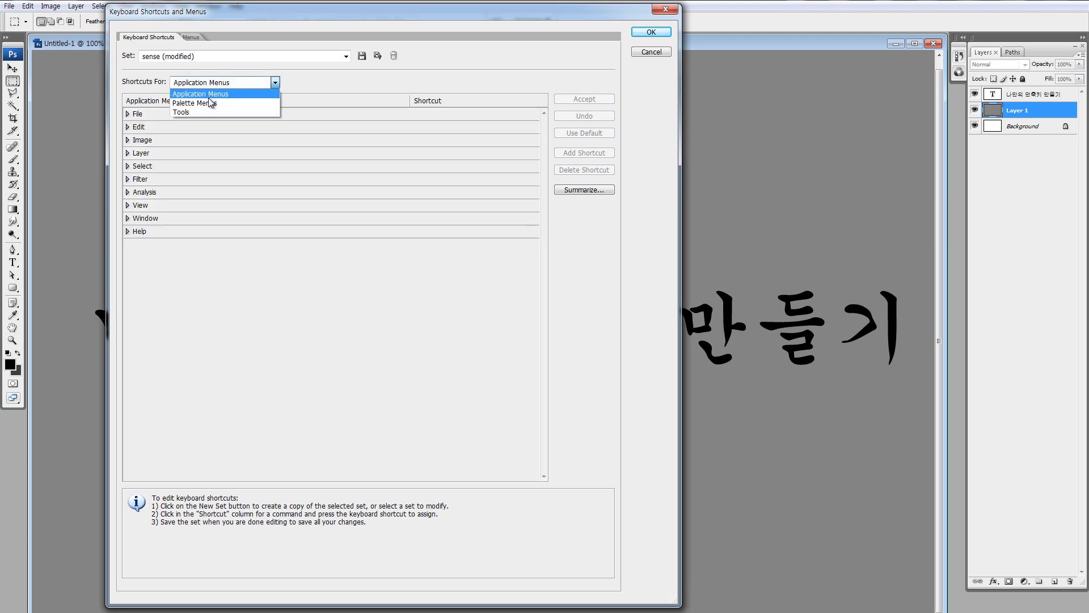
{"action": "left_click", "coordinate": [208, 104]}
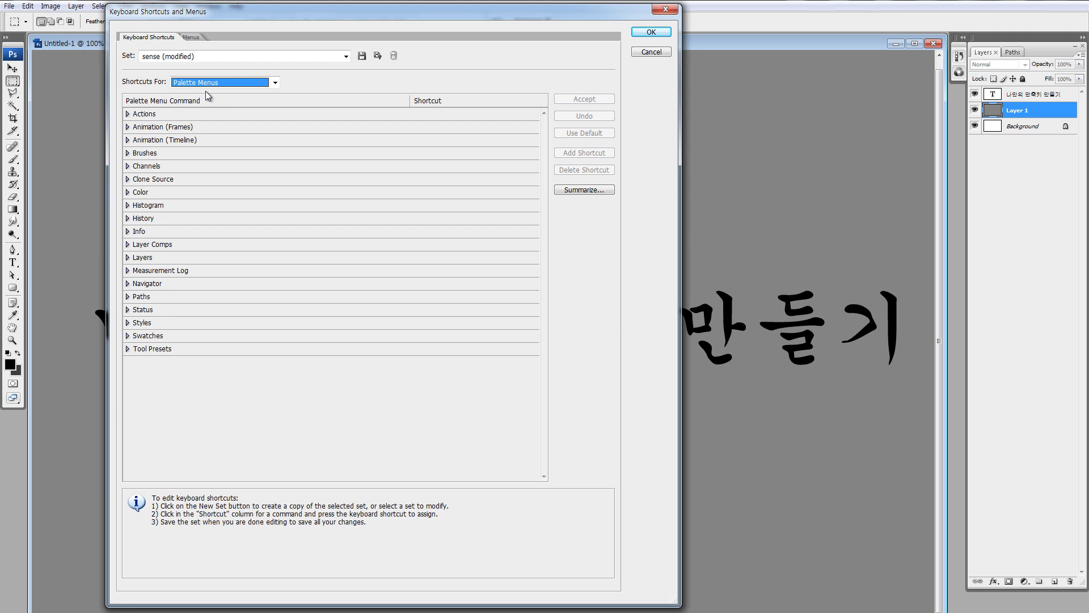
{"action": "left_click", "coordinate": [207, 84]}
{"action": "left_click", "coordinate": [197, 114]}
{"action": "left_click", "coordinate": [202, 84]}
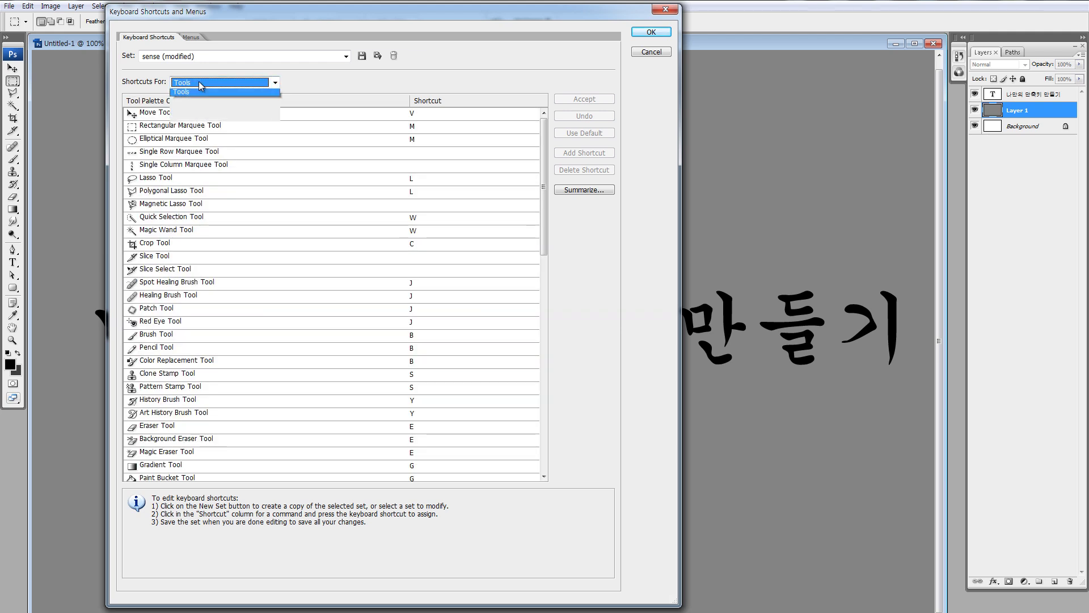
{"action": "left_click", "coordinate": [203, 93]}
{"action": "left_click", "coordinate": [202, 84]}
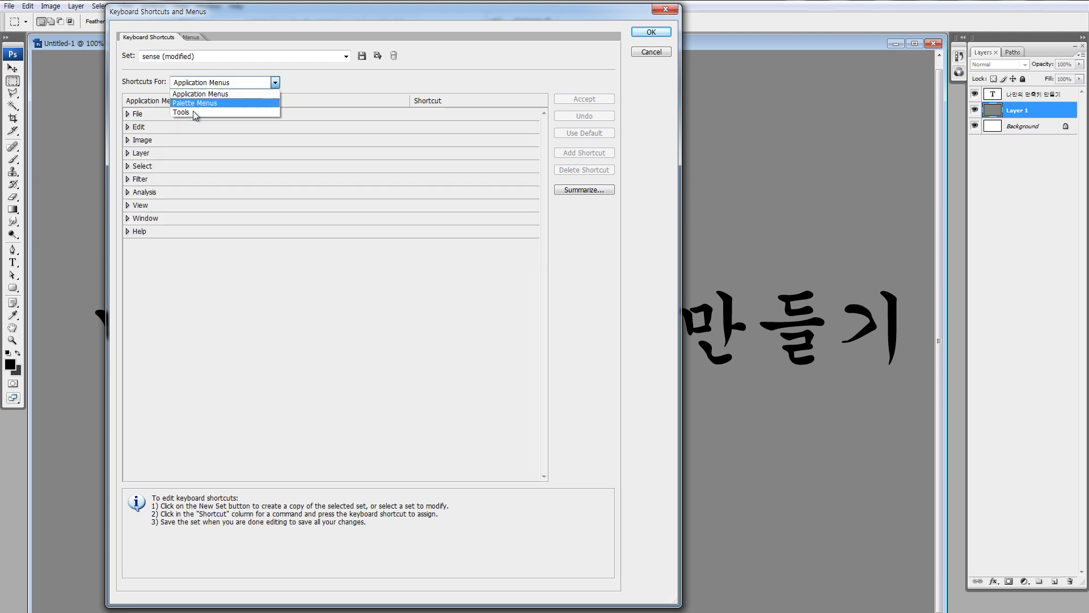
{"action": "left_click", "coordinate": [196, 112]}
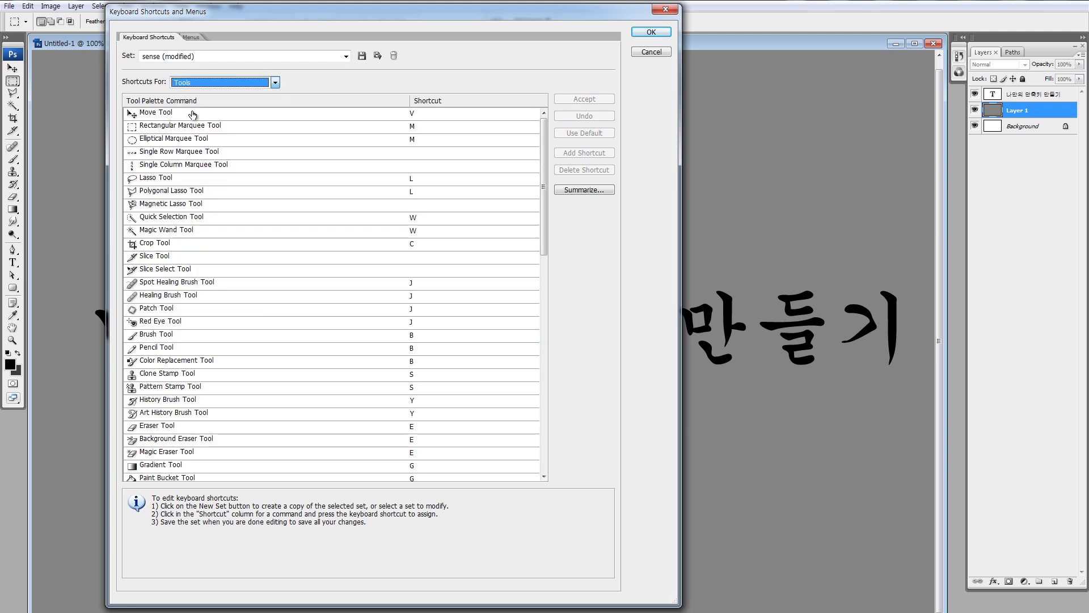
{"action": "left_click", "coordinate": [200, 84]}
{"action": "left_click", "coordinate": [198, 112]}
- Remove the Magnetic Lasso Tool's shortcut in the Tools list
{"action": "left_click", "coordinate": [148, 181]}
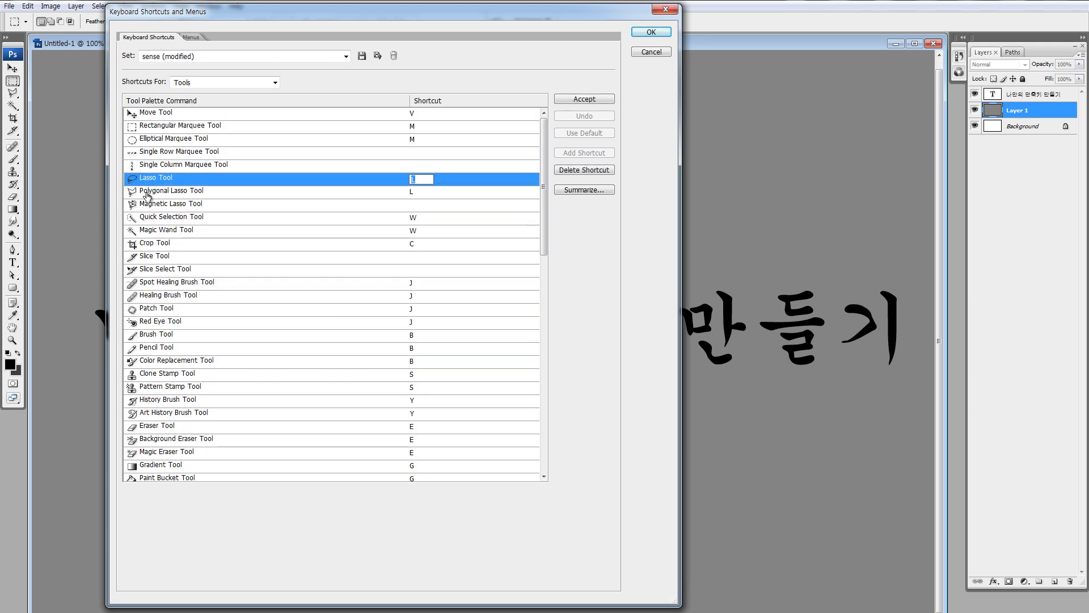
{"action": "left_click", "coordinate": [149, 193]}
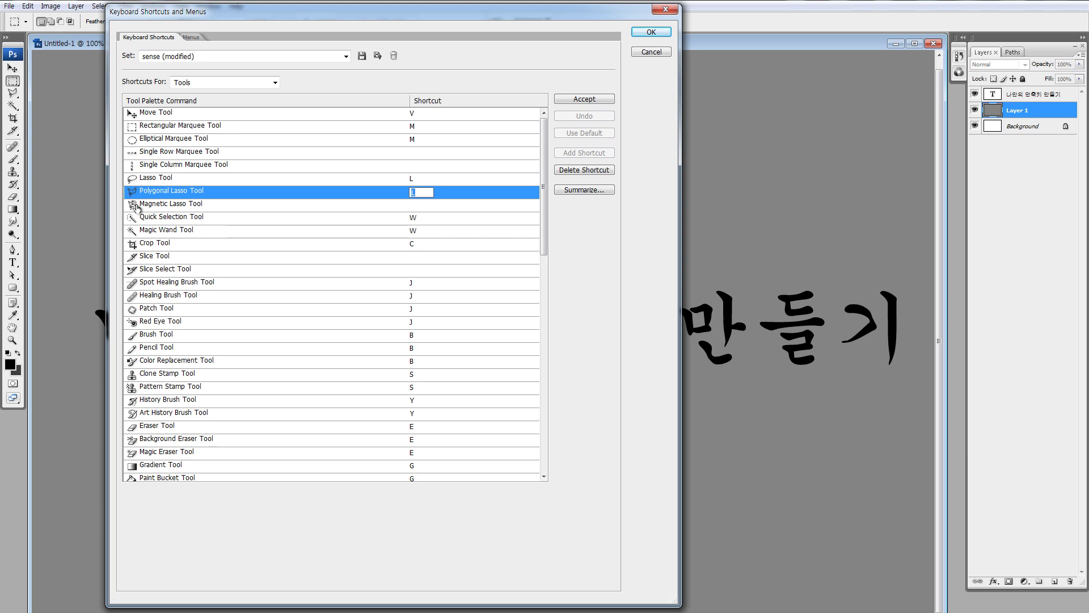
{"action": "left_click", "coordinate": [132, 206]}
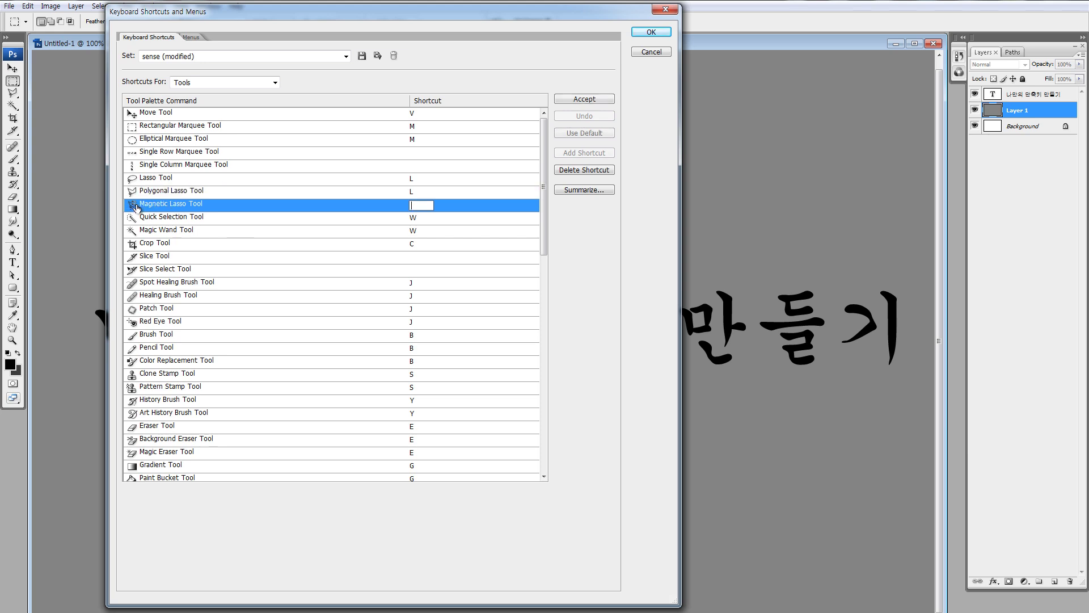
{"action": "type", "text": "l"}
{"action": "left_click", "coordinate": [414, 222]}
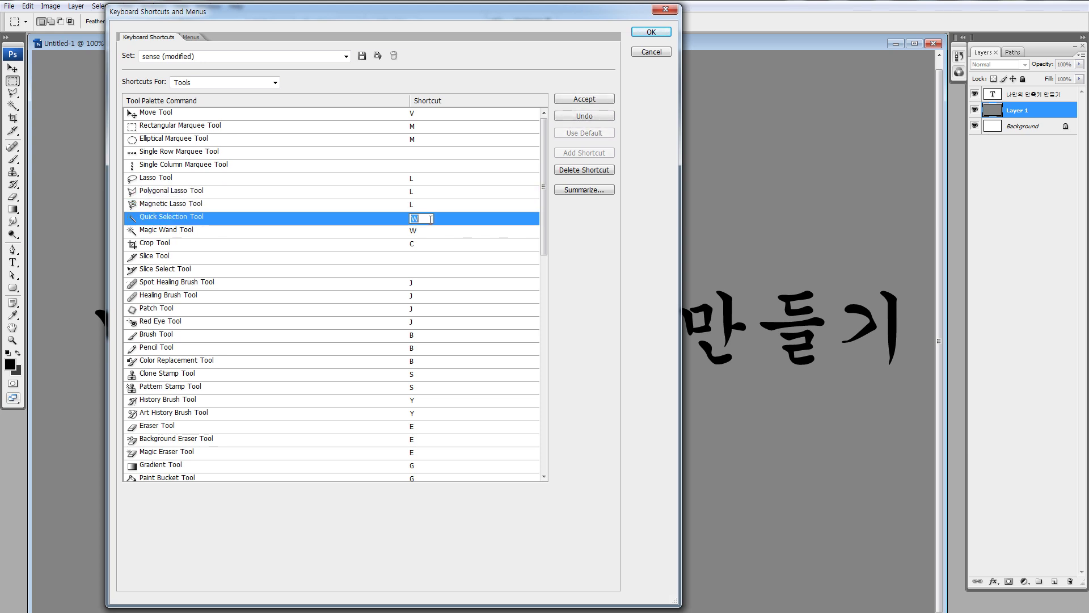
{"action": "left_click", "coordinate": [415, 205]}
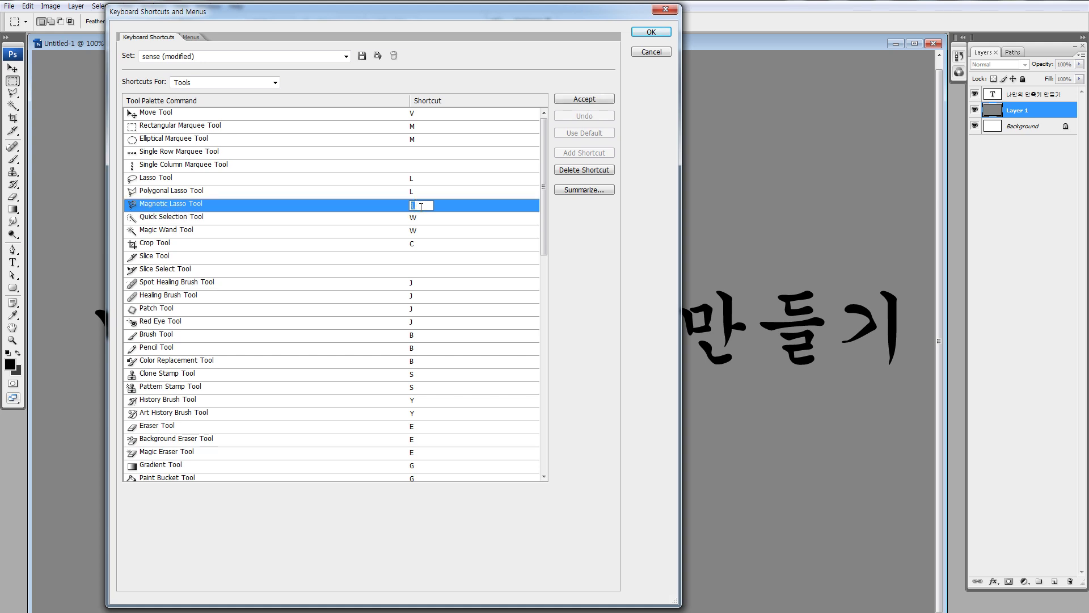
{"action": "key", "text": "Return"}
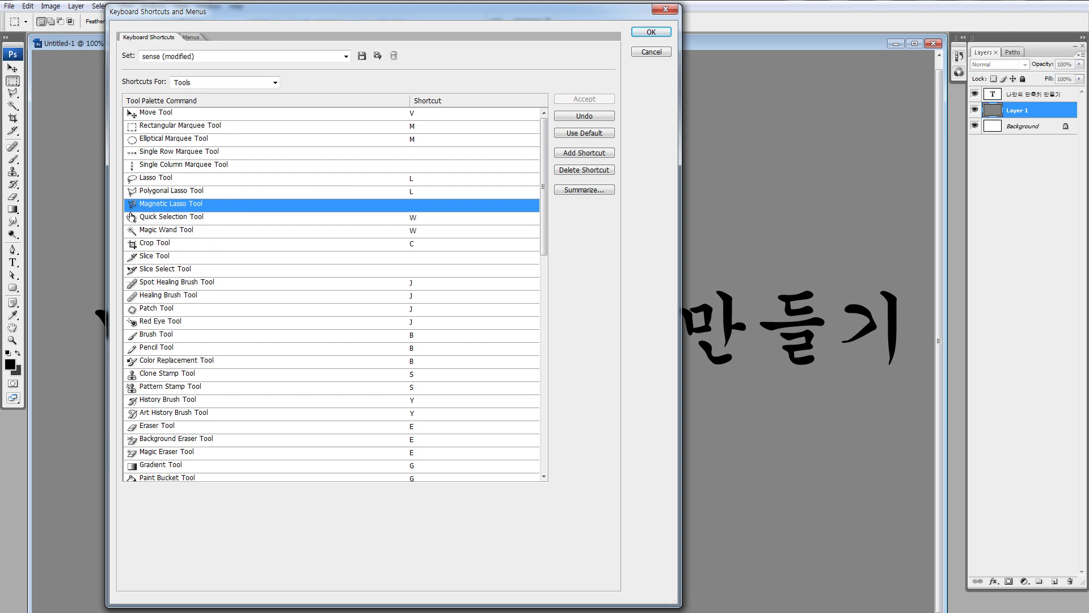
- Commit an empty shortcut for the Slice Select Tool
{"action": "left_click", "coordinate": [152, 257]}
{"action": "left_click", "coordinate": [153, 258]}
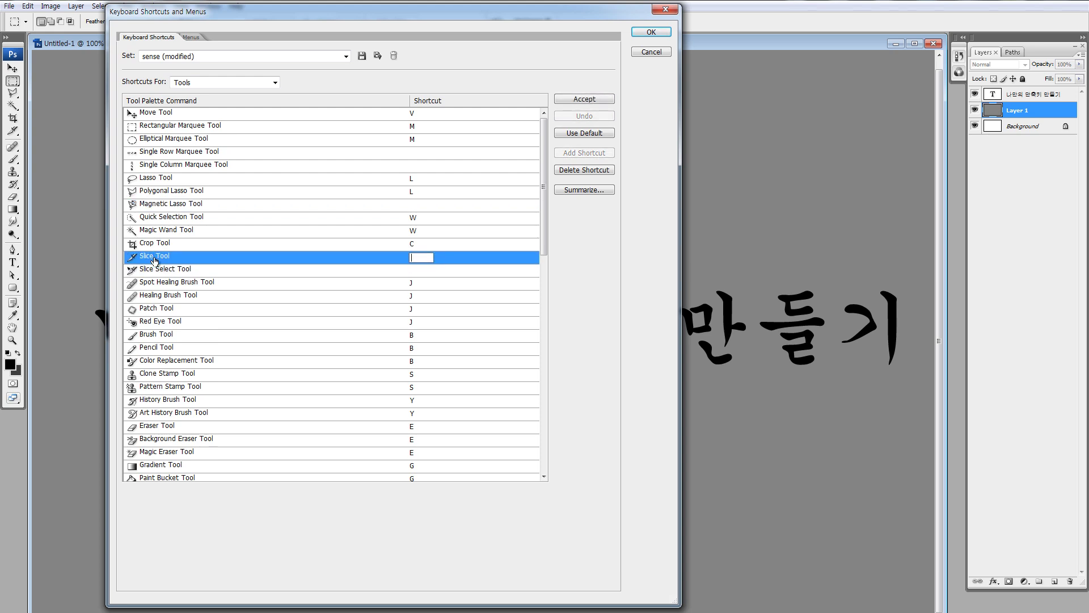
{"action": "left_click", "coordinate": [157, 270]}
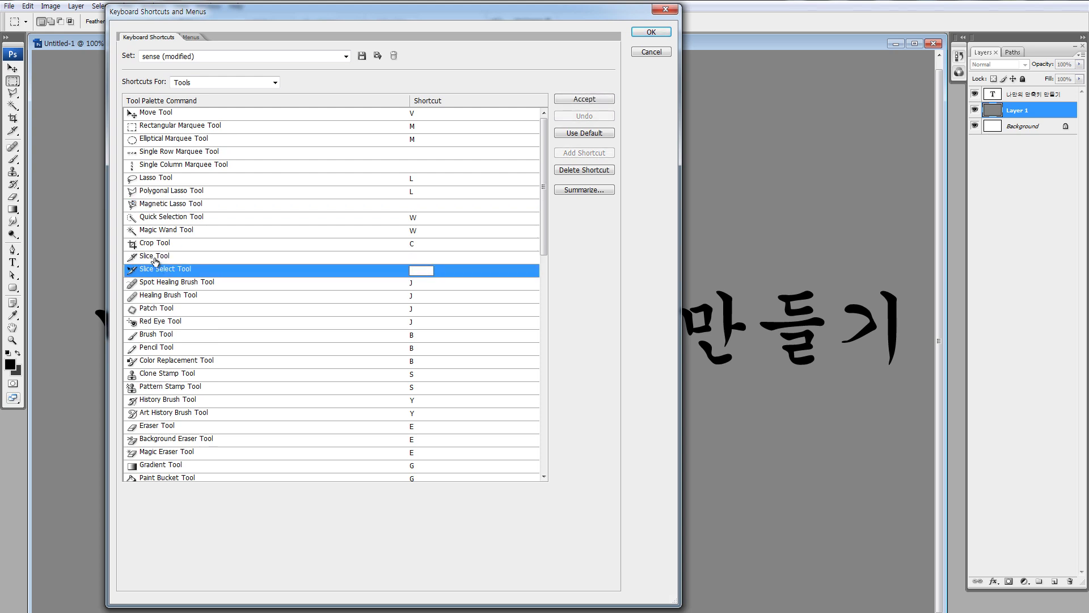
{"action": "left_click", "coordinate": [157, 270]}
{"action": "key", "text": "Return"}
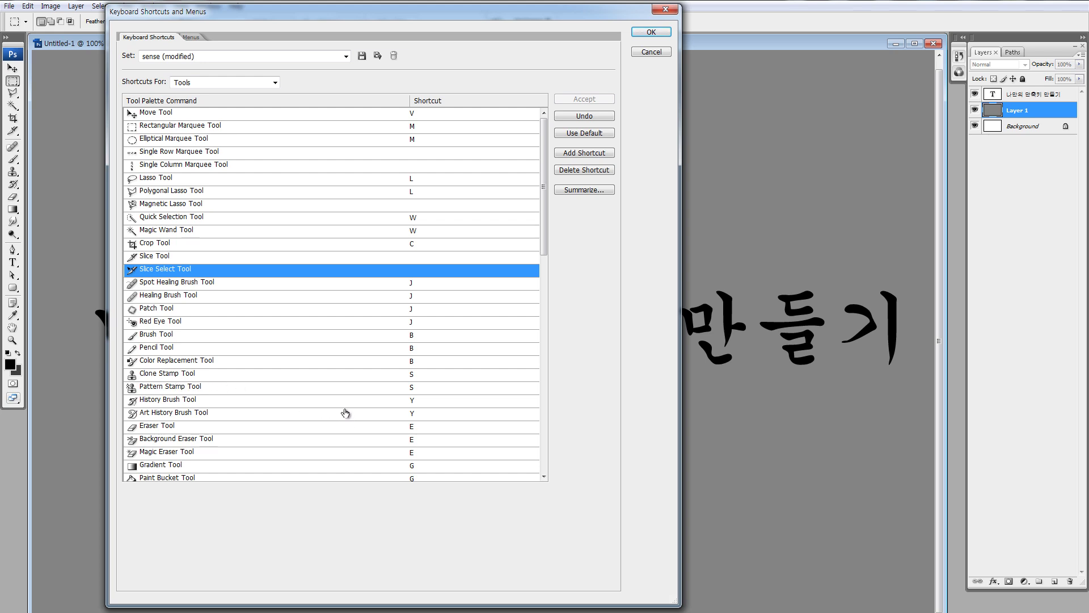
- Scroll down to the Horizontal Type Tool and clear its T shortcut
{"action": "scroll", "coordinate": [345, 413], "scroll_direction": "down", "scroll_amount": 1}
{"action": "scroll", "coordinate": [345, 412], "scroll_direction": "down", "scroll_amount": 1}
{"action": "scroll", "coordinate": [345, 413], "scroll_direction": "down", "scroll_amount": 1}
{"action": "scroll", "coordinate": [344, 411], "scroll_direction": "down", "scroll_amount": 2}
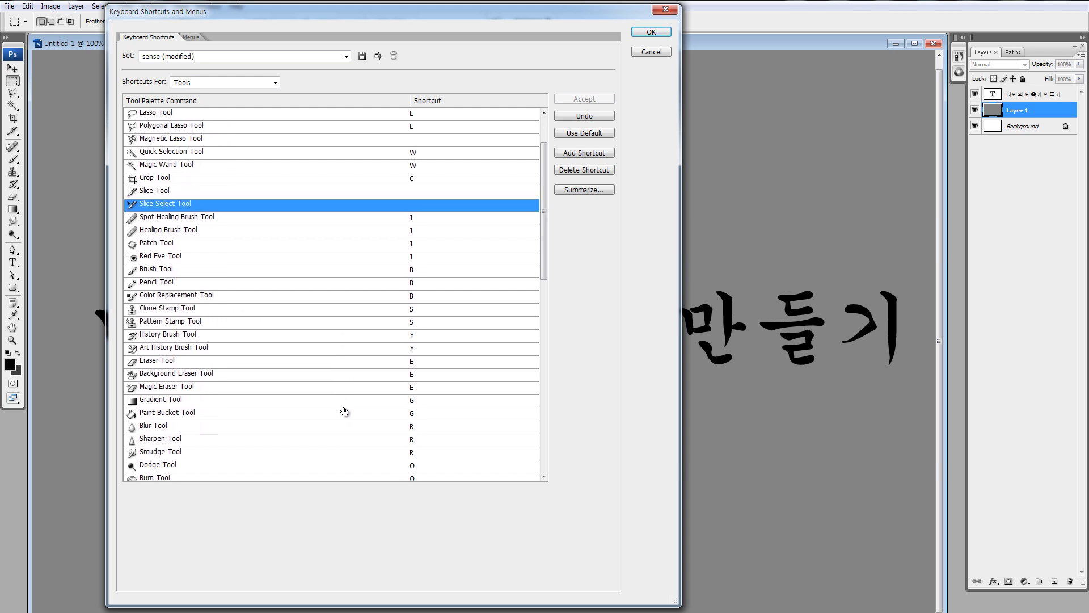
{"action": "scroll", "coordinate": [344, 411], "scroll_direction": "down", "scroll_amount": 3}
{"action": "scroll", "coordinate": [345, 411], "scroll_direction": "down", "scroll_amount": 3}
{"action": "scroll", "coordinate": [344, 411], "scroll_direction": "down", "scroll_amount": 1}
{"action": "scroll", "coordinate": [344, 410], "scroll_direction": "down", "scroll_amount": 2}
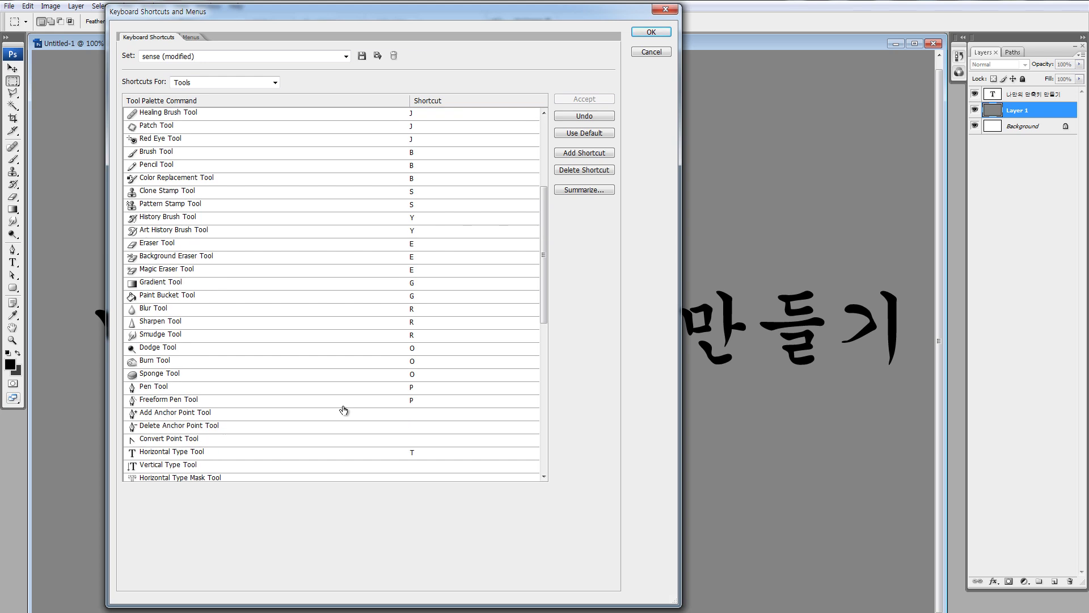
{"action": "left_click", "coordinate": [407, 456]}
{"action": "key", "text": "Return"}
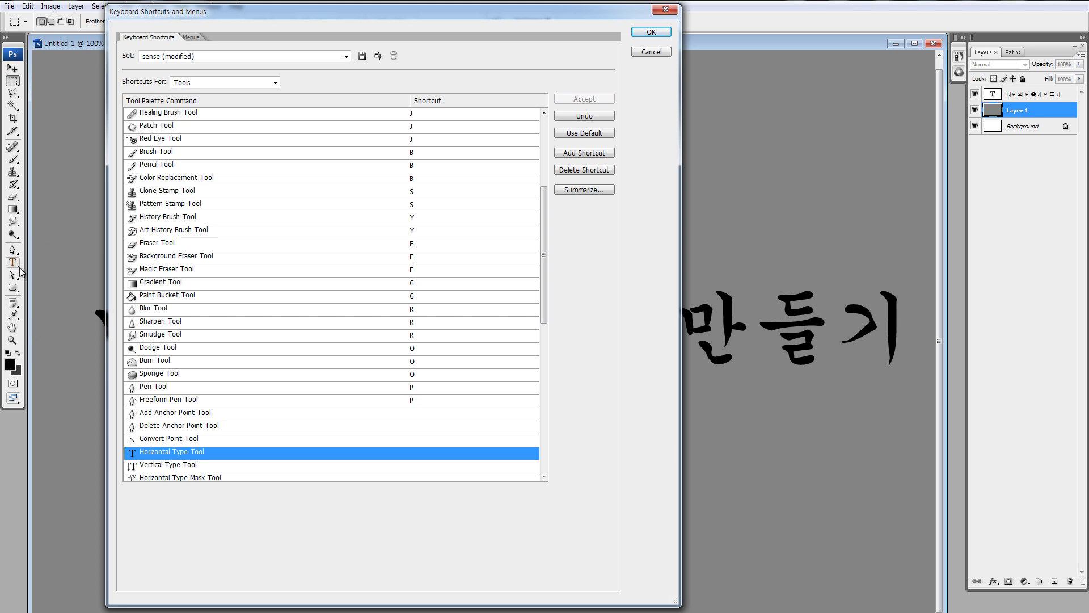
- Reassign T as the Horizontal Type Tool shortcut and review the tools list
{"action": "left_click", "coordinate": [427, 453]}
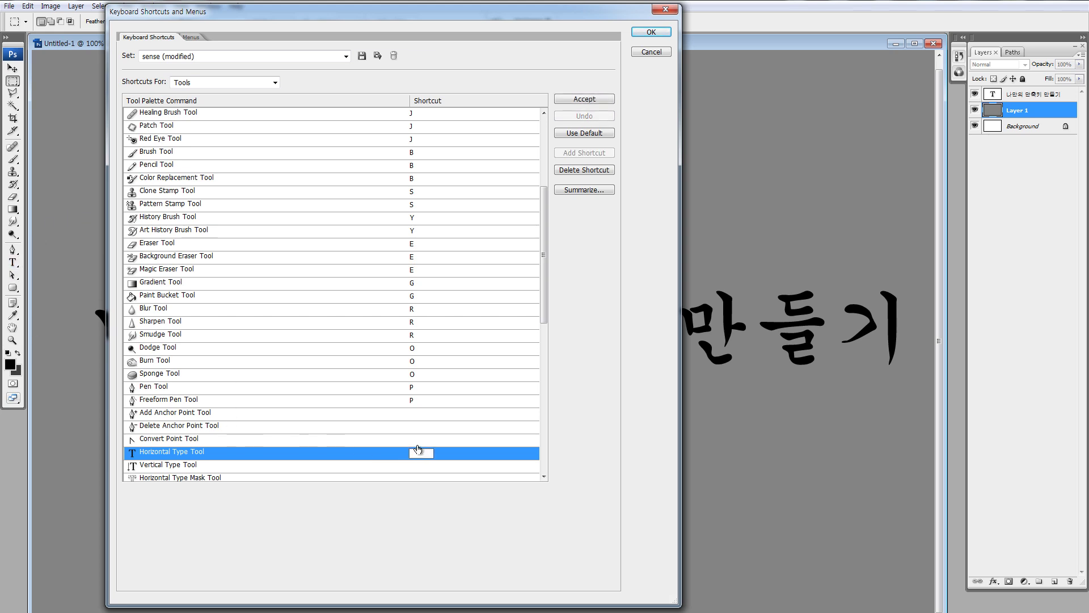
{"action": "key", "text": "t"}
{"action": "key", "text": "Return"}
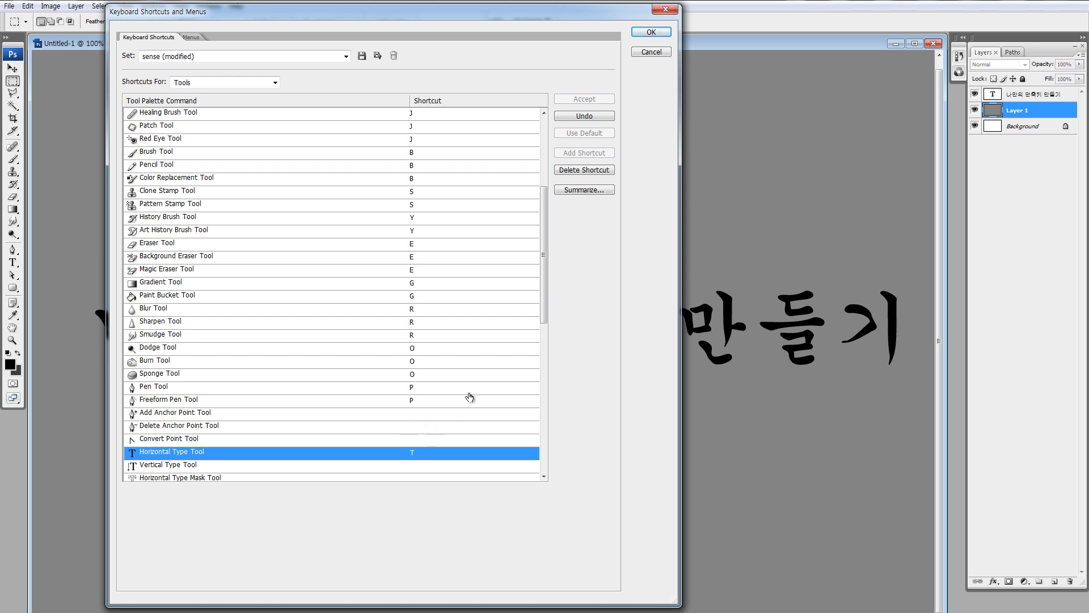
{"action": "scroll", "coordinate": [492, 359], "scroll_direction": "down", "scroll_amount": 1}
{"action": "scroll", "coordinate": [492, 359], "scroll_direction": "down", "scroll_amount": 1}
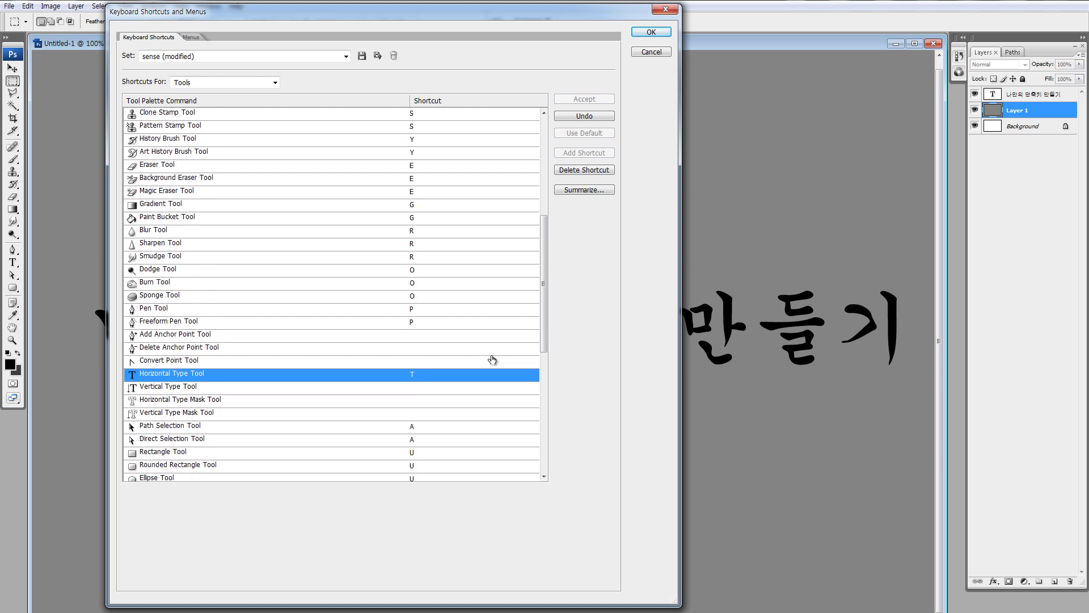
{"action": "scroll", "coordinate": [492, 359], "scroll_direction": "down", "scroll_amount": 1}
{"action": "scroll", "coordinate": [490, 360], "scroll_direction": "down", "scroll_amount": 2}
{"action": "scroll", "coordinate": [486, 362], "scroll_direction": "down", "scroll_amount": 1}
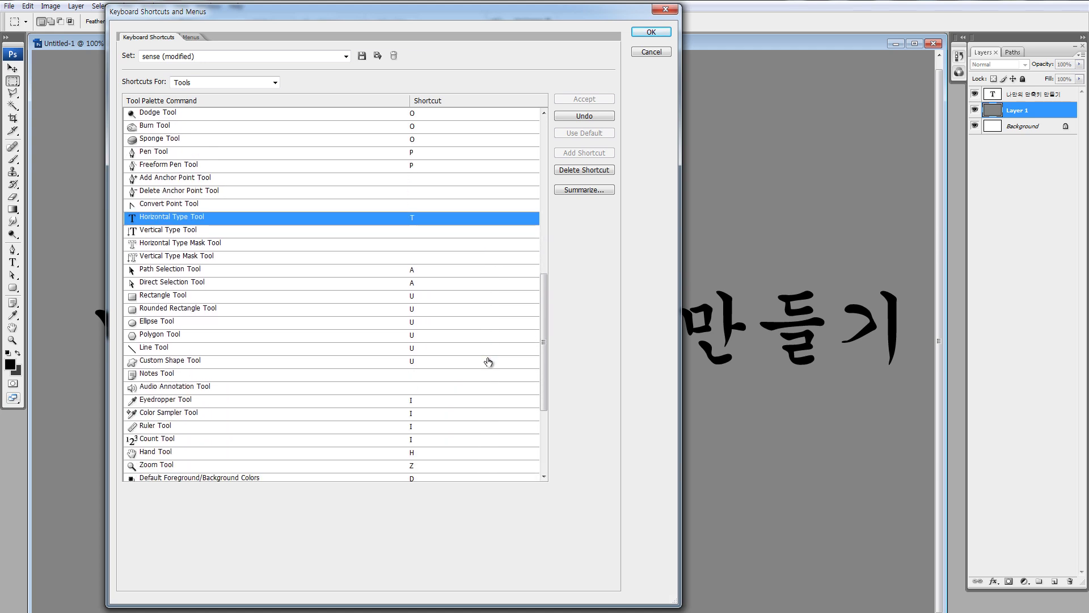
{"action": "scroll", "coordinate": [486, 362], "scroll_direction": "down", "scroll_amount": 1}
{"action": "scroll", "coordinate": [482, 369], "scroll_direction": "down", "scroll_amount": 1}
{"action": "scroll", "coordinate": [474, 377], "scroll_direction": "down", "scroll_amount": 1}
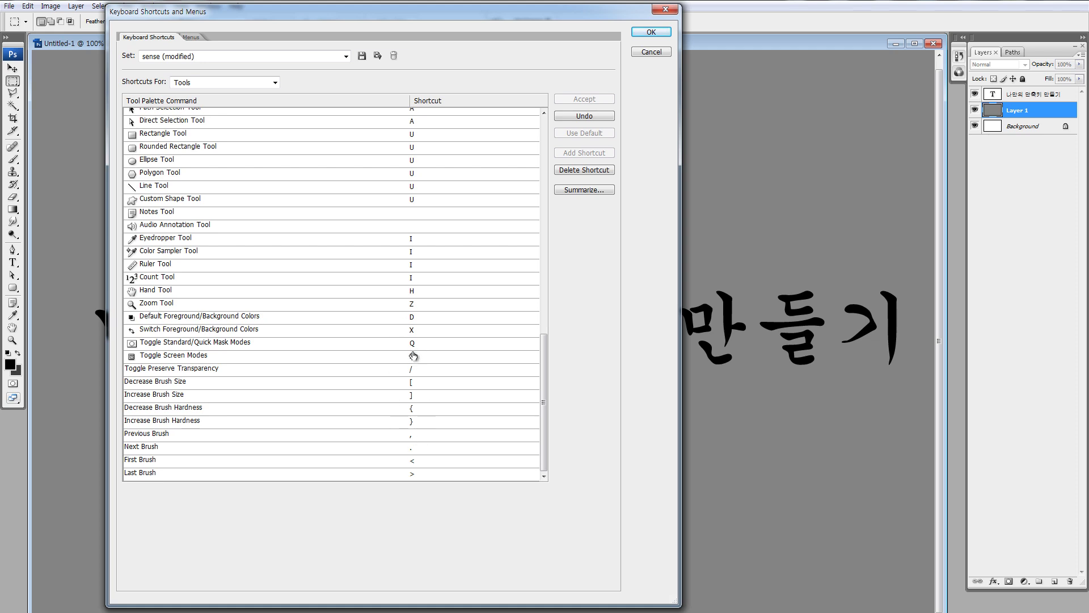
{"action": "scroll", "coordinate": [413, 356], "scroll_direction": "up", "scroll_amount": 1}
{"action": "scroll", "coordinate": [413, 356], "scroll_direction": "up", "scroll_amount": 2}
{"action": "scroll", "coordinate": [413, 356], "scroll_direction": "up", "scroll_amount": 2}
{"action": "scroll", "coordinate": [413, 356], "scroll_direction": "up", "scroll_amount": 2}
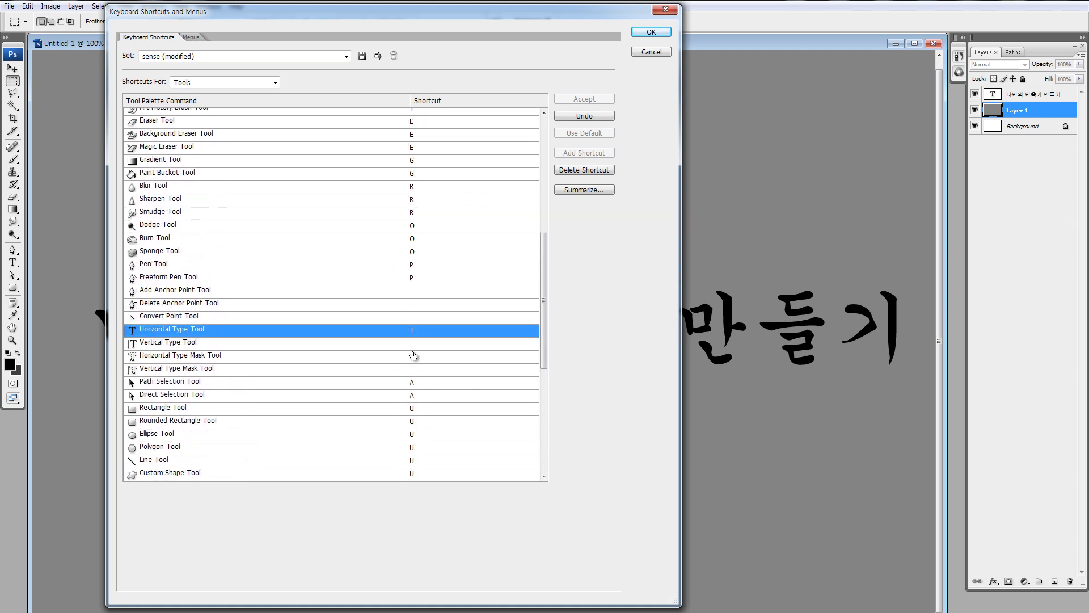
{"action": "scroll", "coordinate": [413, 356], "scroll_direction": "up", "scroll_amount": 1}
{"action": "scroll", "coordinate": [146, 286], "scroll_direction": "up", "scroll_amount": 2}
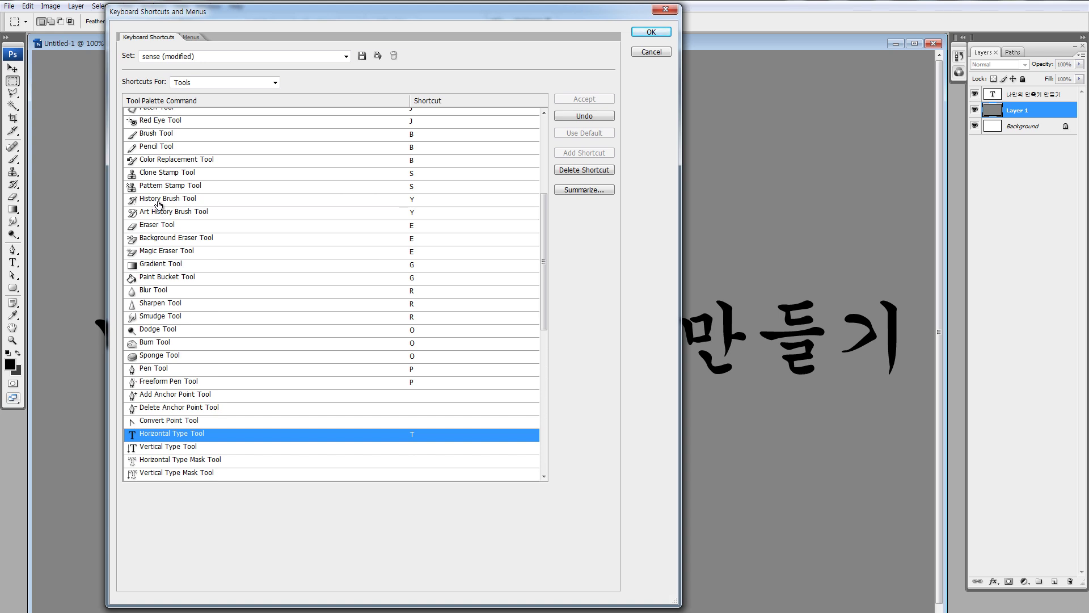
{"action": "scroll", "coordinate": [185, 295], "scroll_direction": "up", "scroll_amount": 2}
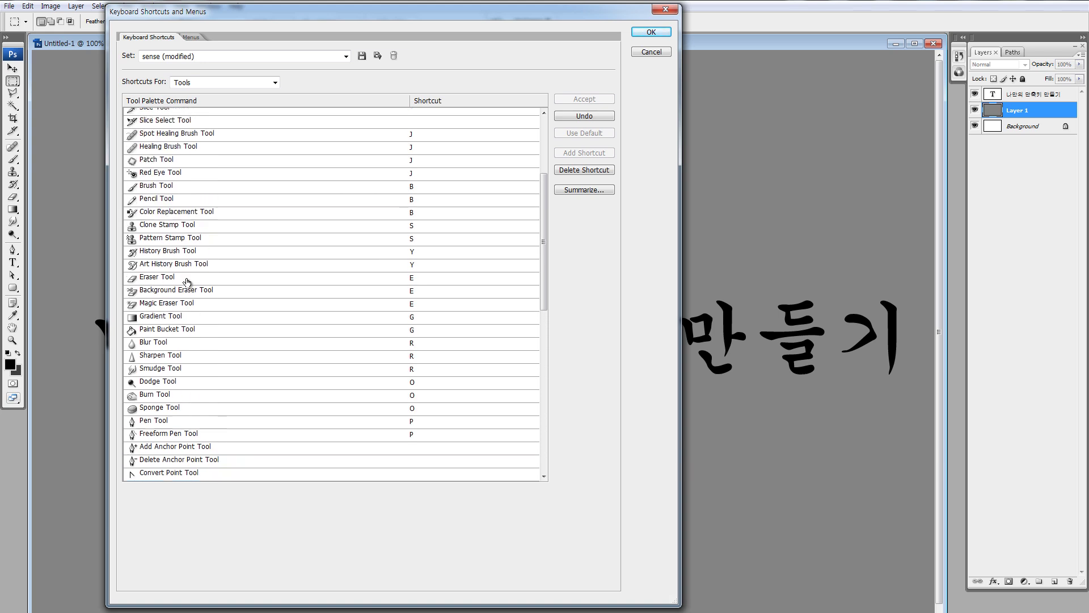
{"action": "scroll", "coordinate": [182, 244], "scroll_direction": "up", "scroll_amount": 1}
{"action": "scroll", "coordinate": [152, 220], "scroll_direction": "up", "scroll_amount": 1}
{"action": "scroll", "coordinate": [154, 227], "scroll_direction": "up", "scroll_amount": 1}
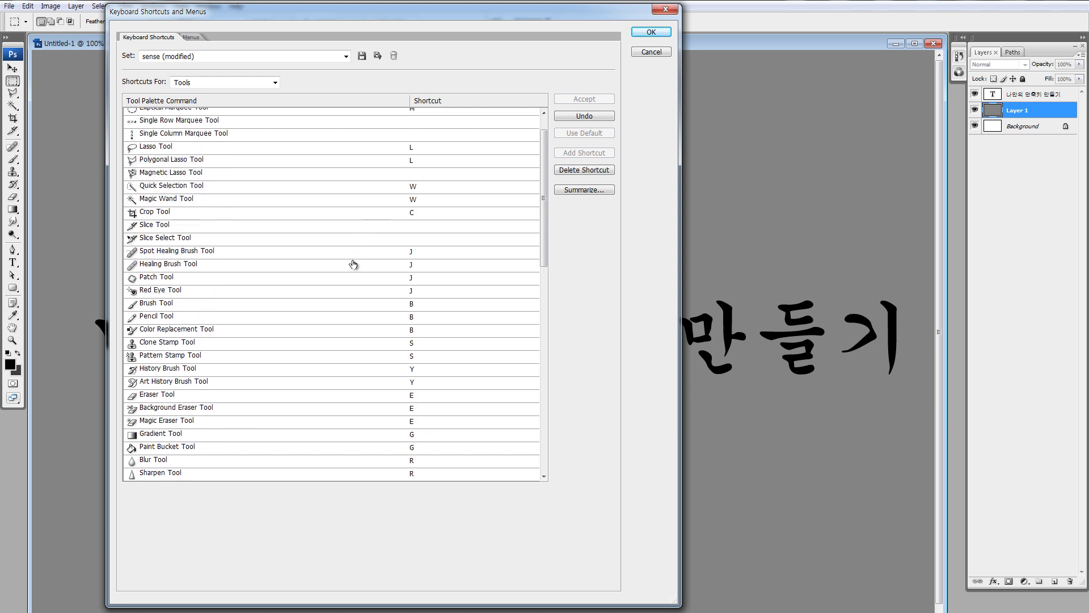
- Commit an empty shortcut for the Magnetic Lasso Tool
{"action": "left_click", "coordinate": [430, 174]}
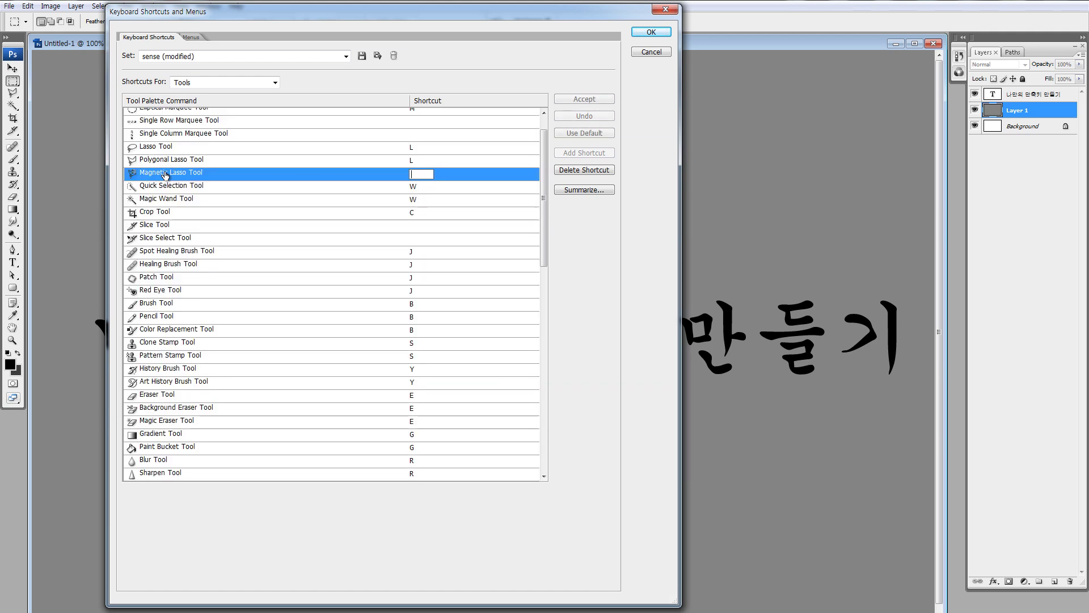
{"action": "left_click", "coordinate": [594, 274]}
{"action": "scroll", "coordinate": [487, 275], "scroll_direction": "up", "scroll_amount": 1}
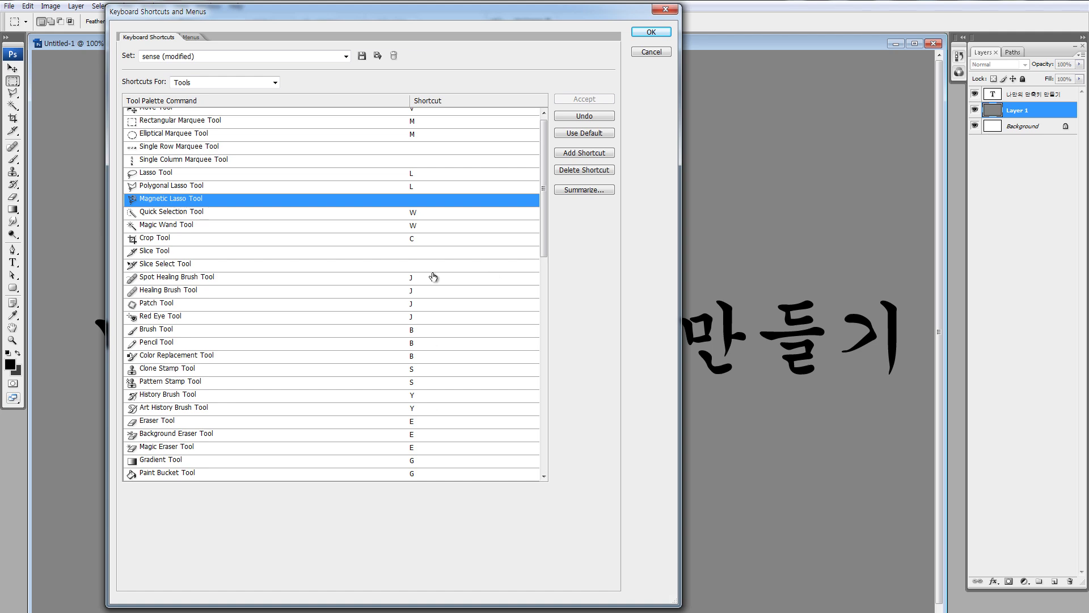
{"action": "scroll", "coordinate": [430, 276], "scroll_direction": "down", "scroll_amount": 2}
{"action": "scroll", "coordinate": [430, 276], "scroll_direction": "up", "scroll_amount": 2}
- Confirm M as the Elliptical Marquee Tool's shortcut
{"action": "left_click", "coordinate": [413, 147]}
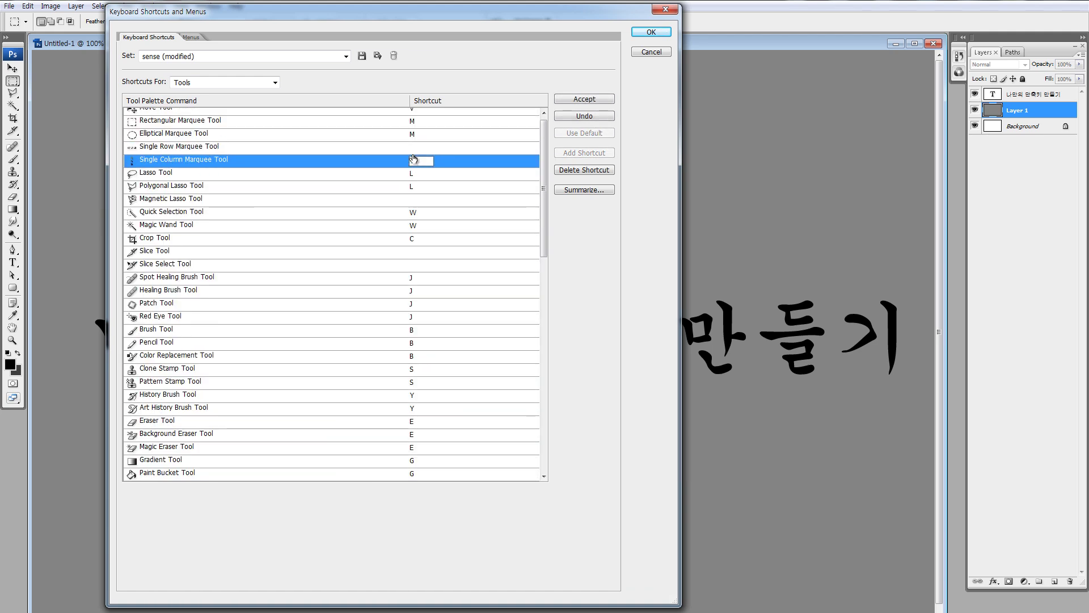
{"action": "left_click", "coordinate": [177, 135]}
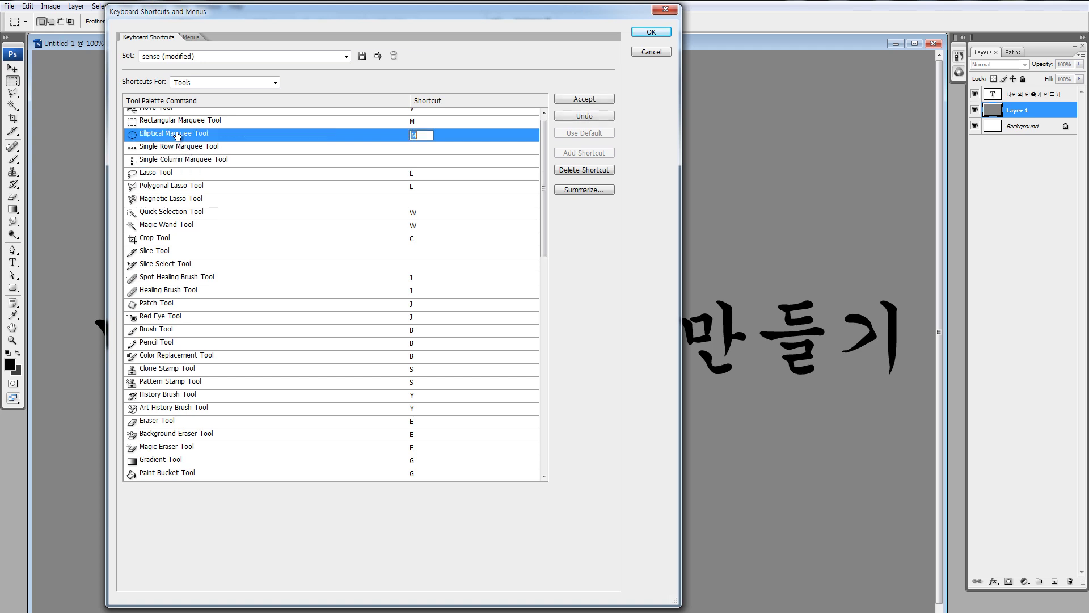
{"action": "left_click", "coordinate": [178, 122]}
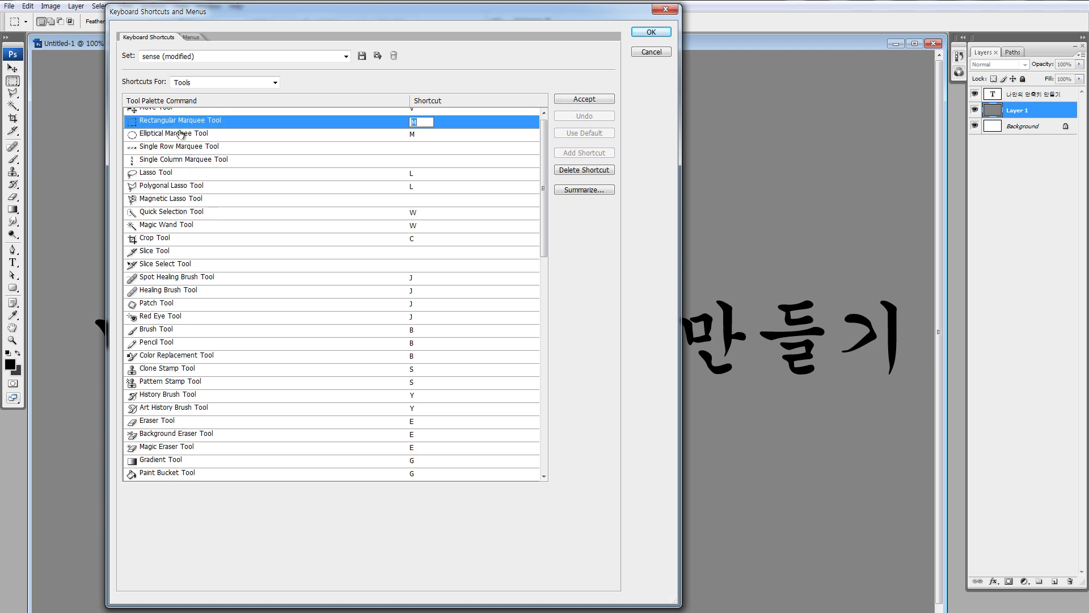
{"action": "key", "text": "Return"}
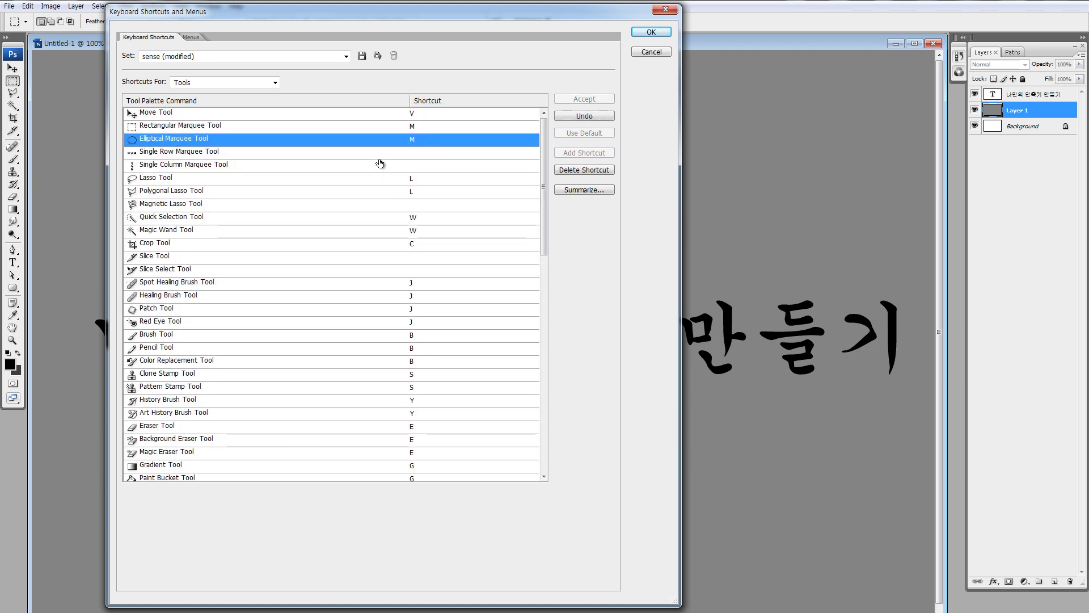
{"action": "scroll", "coordinate": [420, 329], "scroll_direction": "down", "scroll_amount": 2}
{"action": "scroll", "coordinate": [403, 326], "scroll_direction": "down", "scroll_amount": 4}
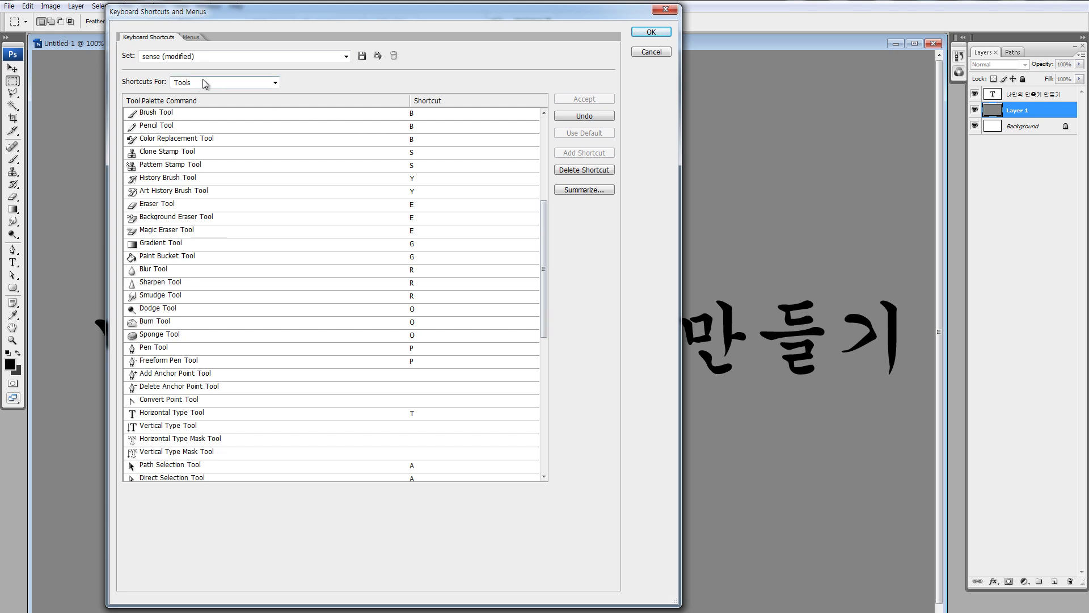
- Switch the shortcut list to Application Menus and expand the File menu commands
{"action": "left_click", "coordinate": [267, 85]}
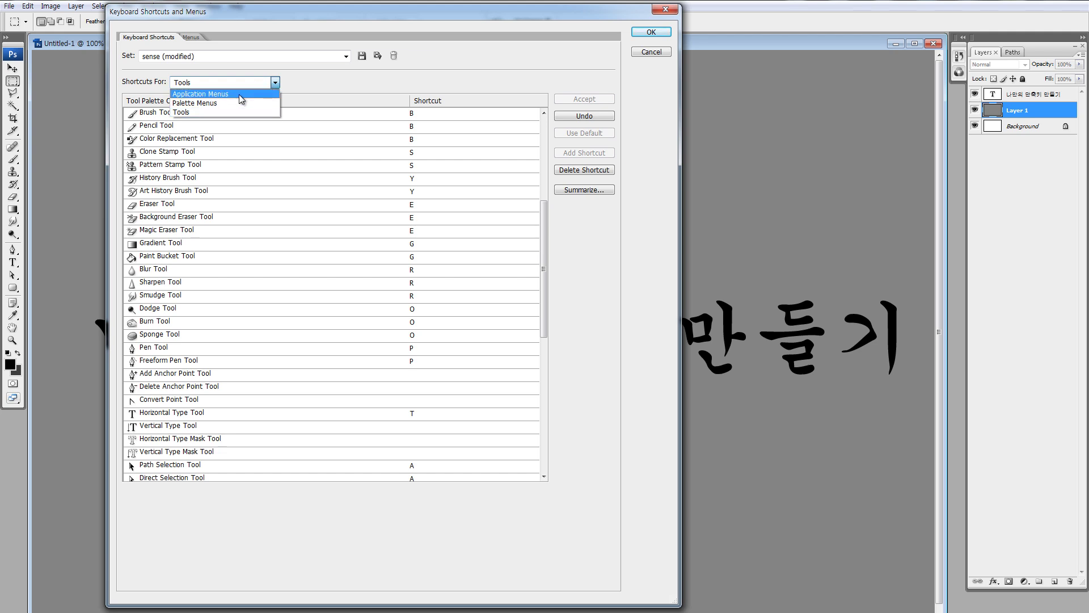
{"action": "left_click", "coordinate": [240, 94]}
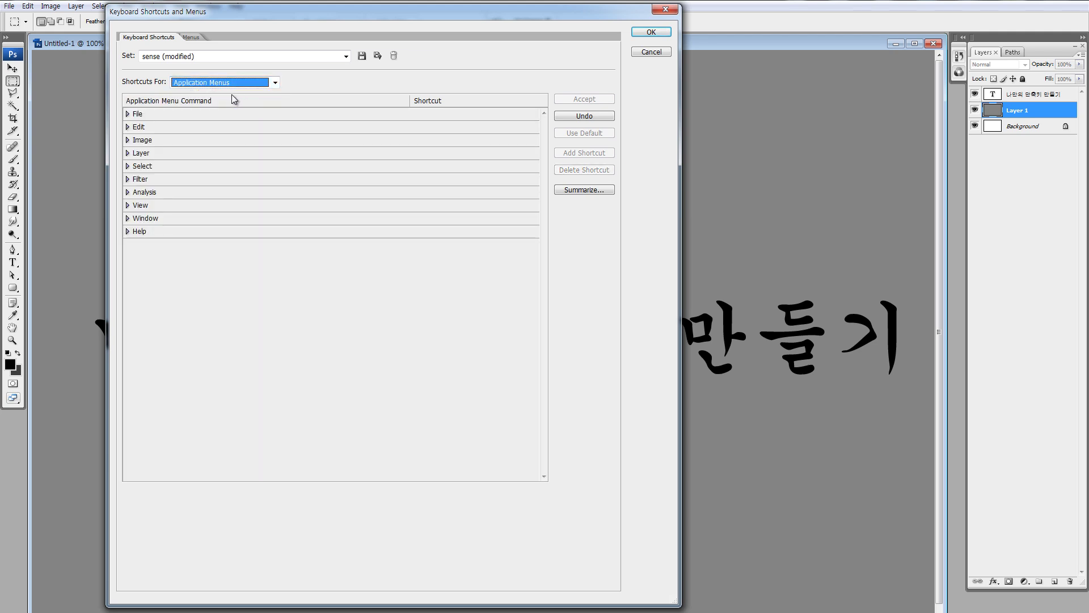
{"action": "left_click", "coordinate": [127, 114]}
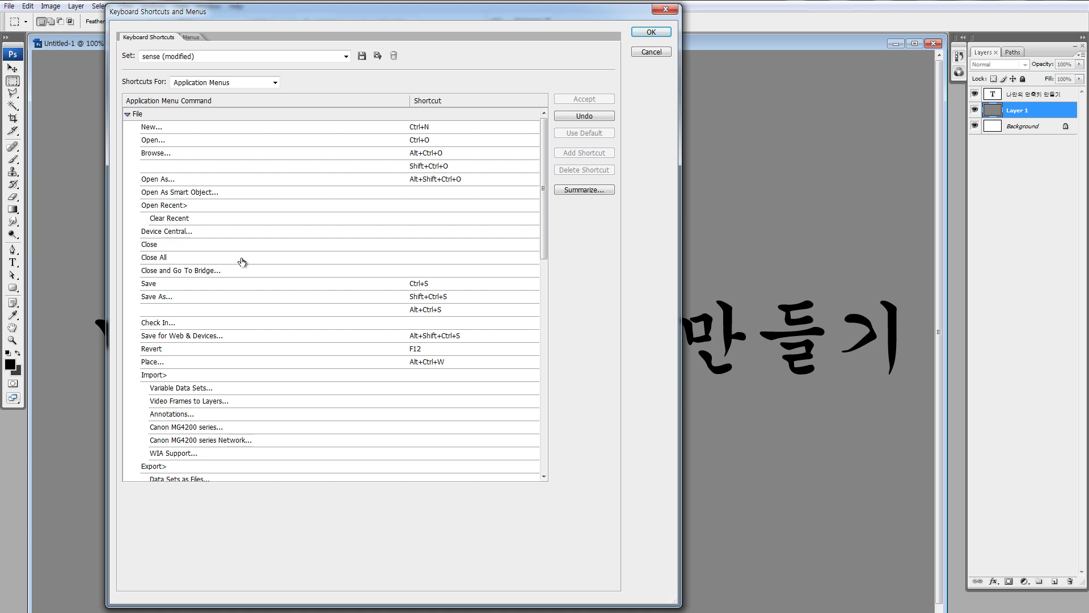
- Commit the shortcut entry for File > Close All
{"action": "left_click", "coordinate": [412, 260]}
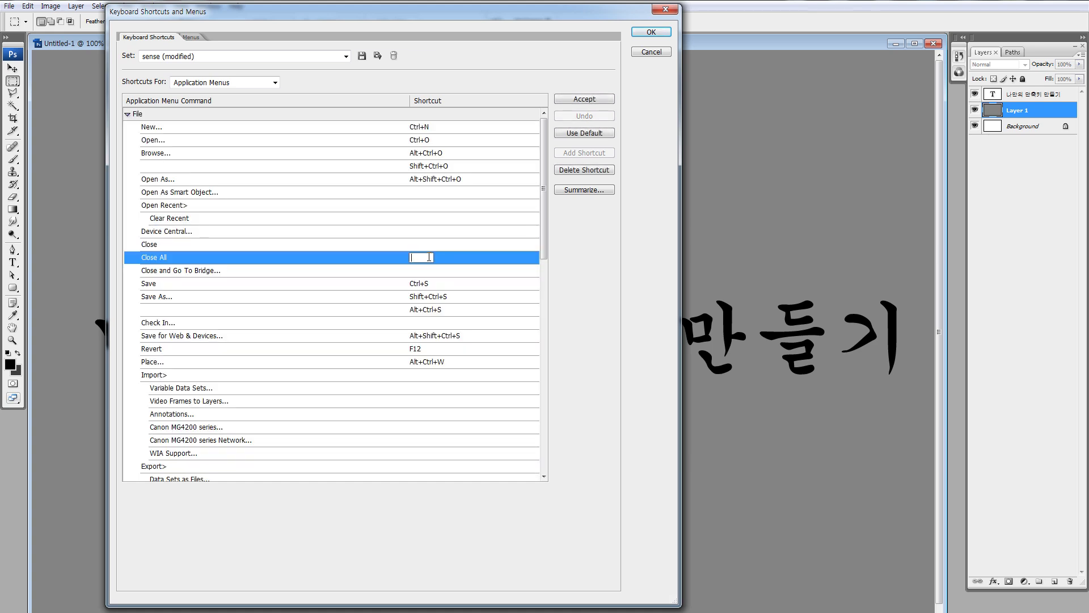
{"action": "left_click", "coordinate": [327, 247]}
{"action": "left_click", "coordinate": [419, 255]}
{"action": "key", "text": "Return"}
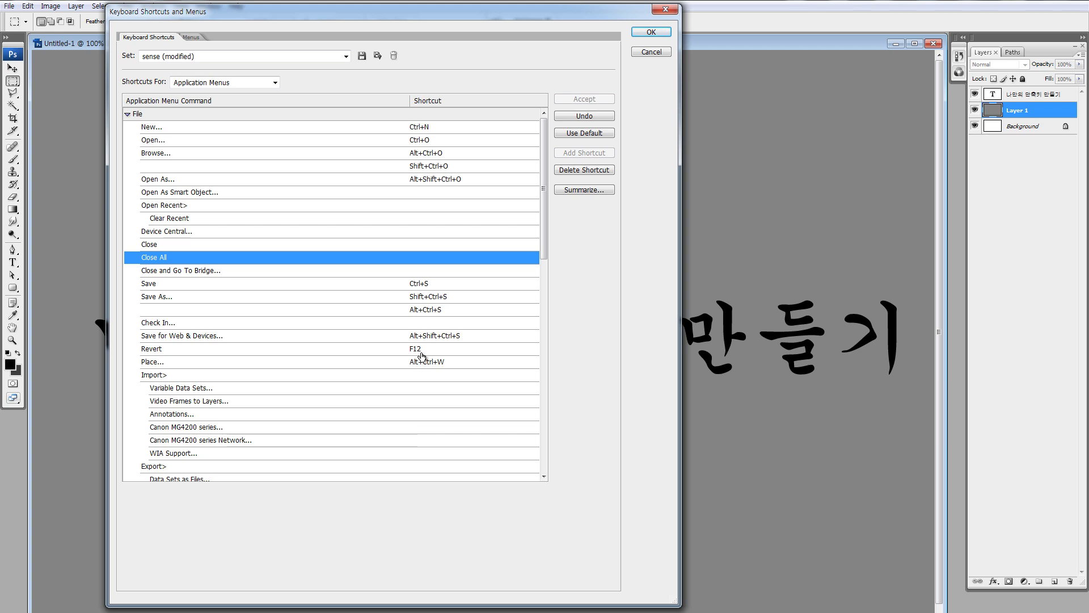
{"action": "scroll", "coordinate": [422, 356], "scroll_direction": "down", "scroll_amount": 1}
{"action": "scroll", "coordinate": [423, 352], "scroll_direction": "down", "scroll_amount": 2}
{"action": "scroll", "coordinate": [424, 349], "scroll_direction": "down", "scroll_amount": 2}
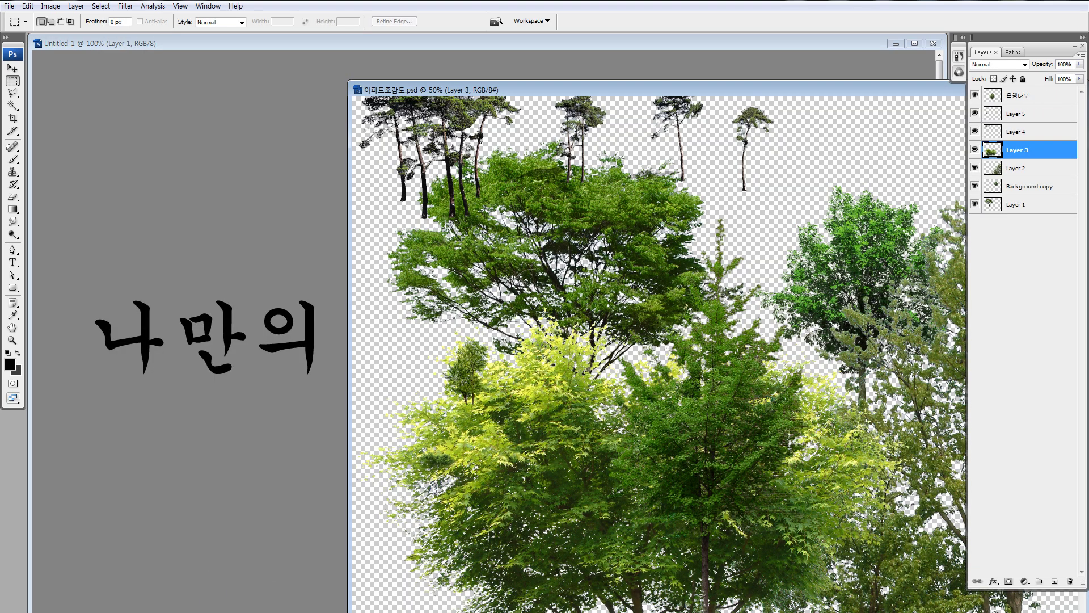
- Copy the tree layer into Untitled-1, scale it proportionally to 33%, and place it behind the title
{"action": "key", "text": "v"}
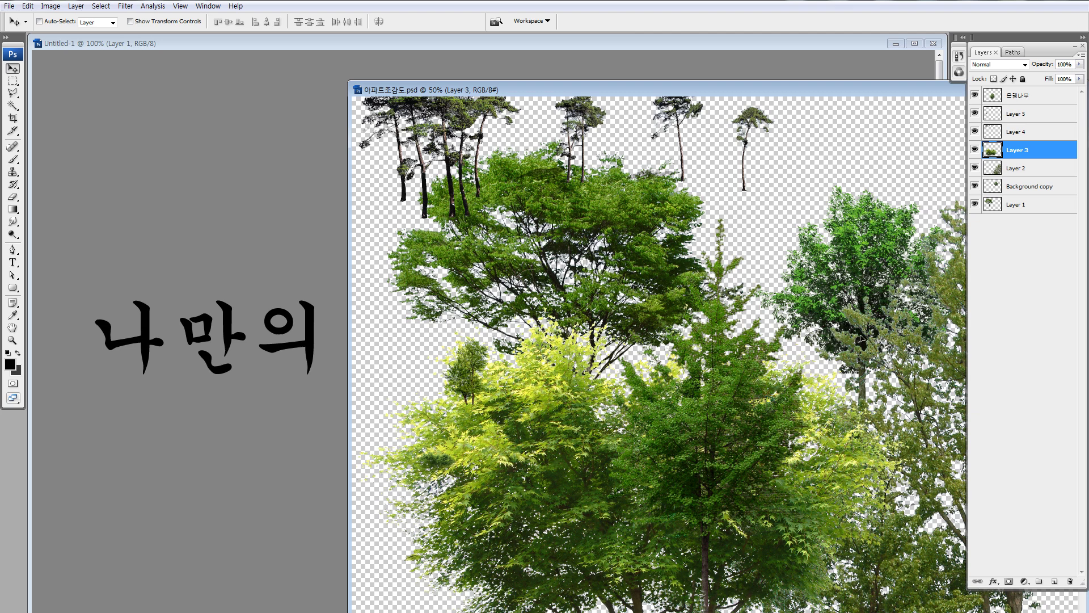
{"action": "left_click_drag", "start_coordinate": [861, 339], "coordinate": [197, 253]}
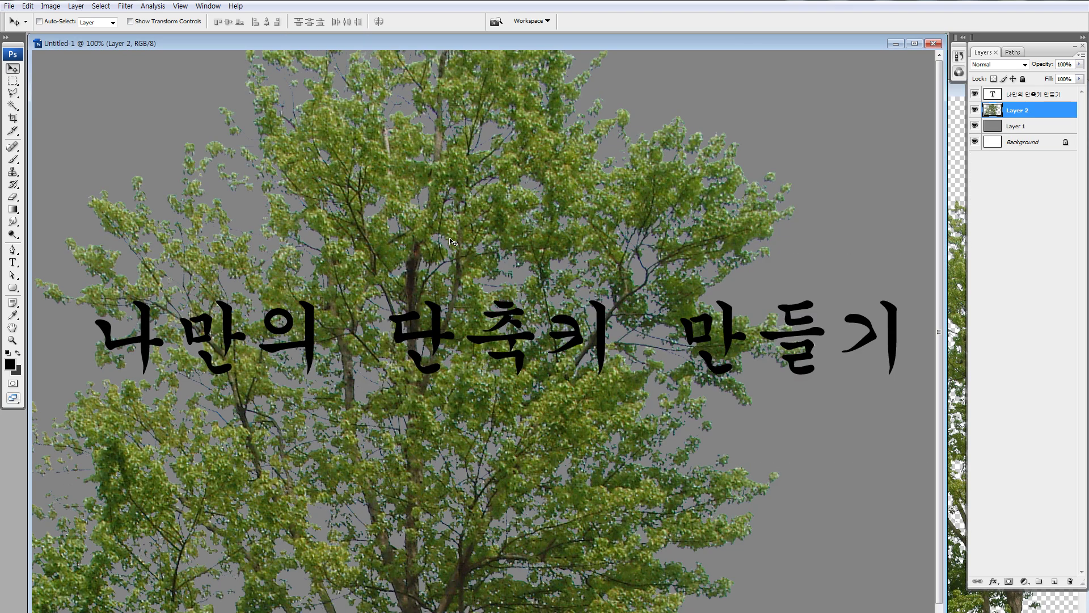
{"action": "key", "text": "ctrl+t"}
{"action": "left_click", "coordinate": [207, 21]}
{"action": "double_click", "coordinate": [180, 21]}
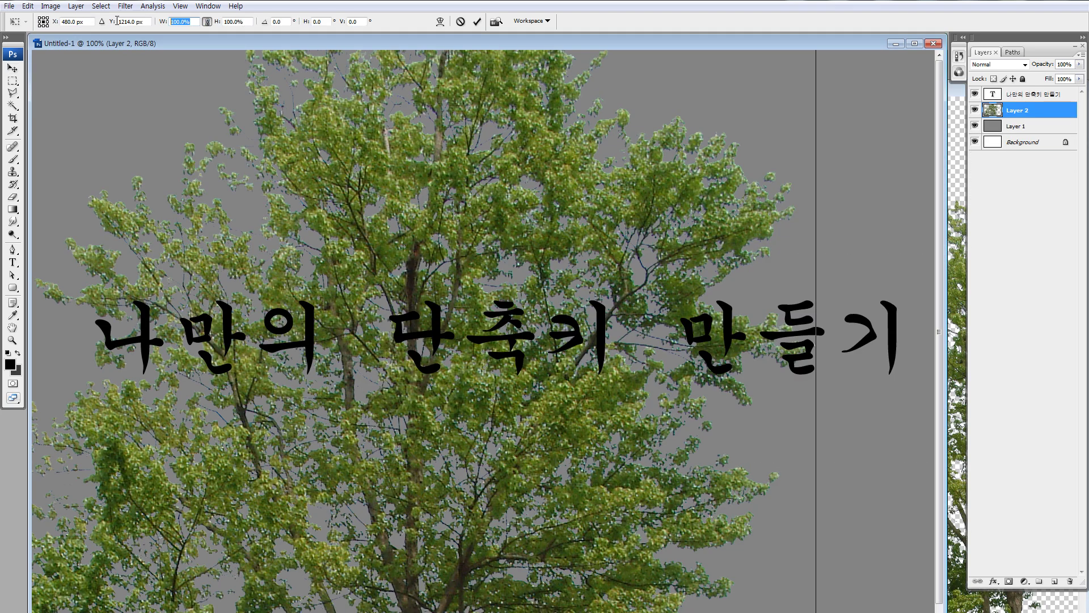
{"action": "type", "text": "33"}
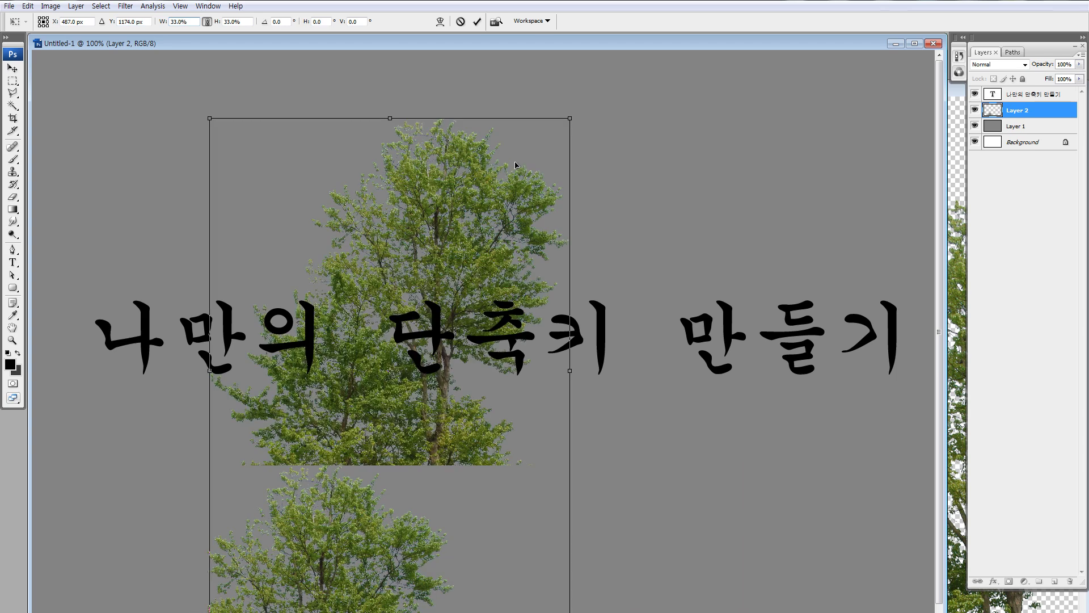
{"action": "left_click_drag", "start_coordinate": [389, 573], "coordinate": [523, 140]}
{"action": "key", "text": "Return"}
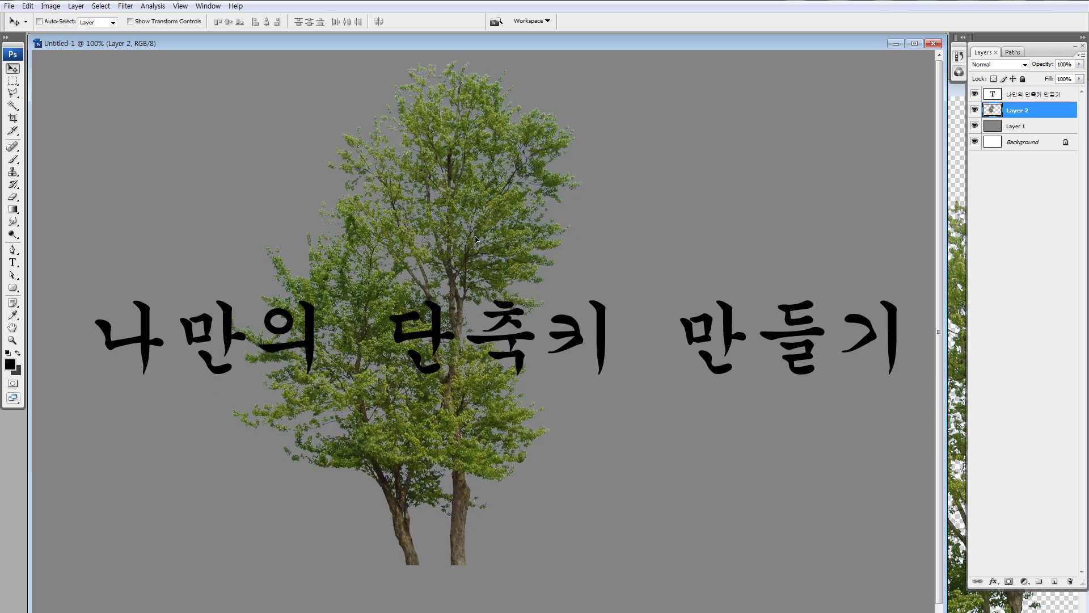
{"action": "left_click_drag", "start_coordinate": [477, 231], "coordinate": [475, 252]}
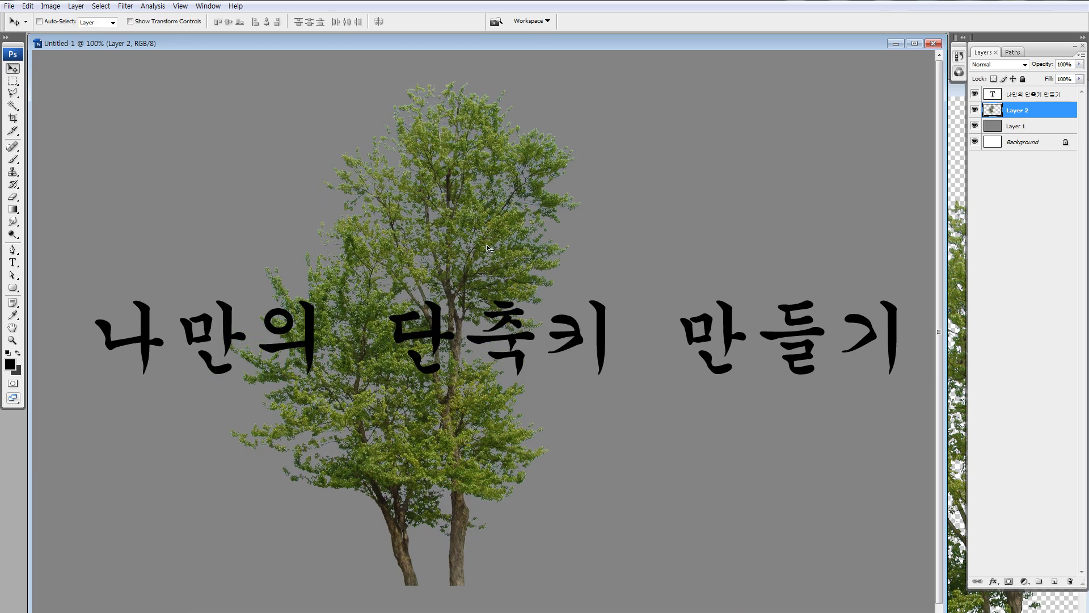
{"action": "left_click", "coordinate": [996, 126]}
- Darken Layer 1 to black with Hue/Saturation Lightness
{"action": "key", "text": "ctrl+u"}
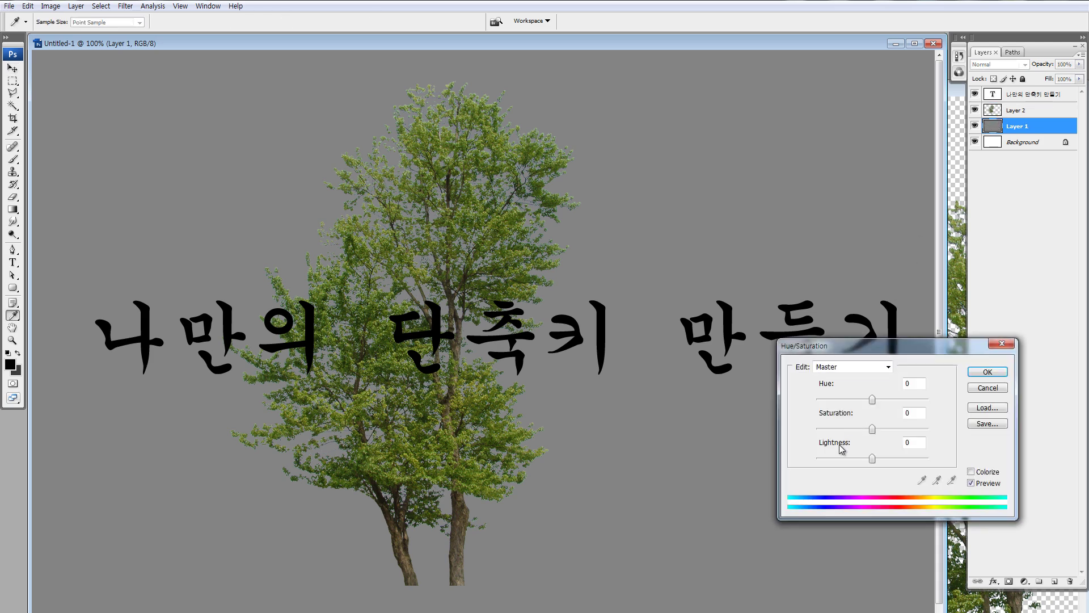
{"action": "key", "text": "Return"}
{"action": "key", "text": "ctrl+u"}
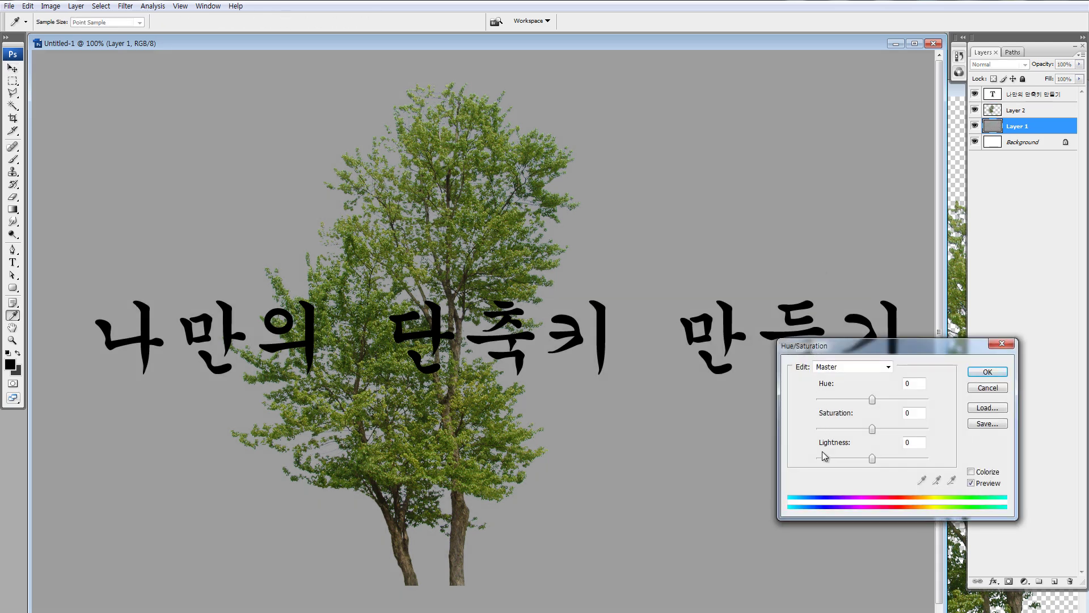
{"action": "left_click_drag", "start_coordinate": [826, 458], "coordinate": [816, 459]}
{"action": "left_click", "coordinate": [987, 372]}
{"action": "key", "text": "v"}
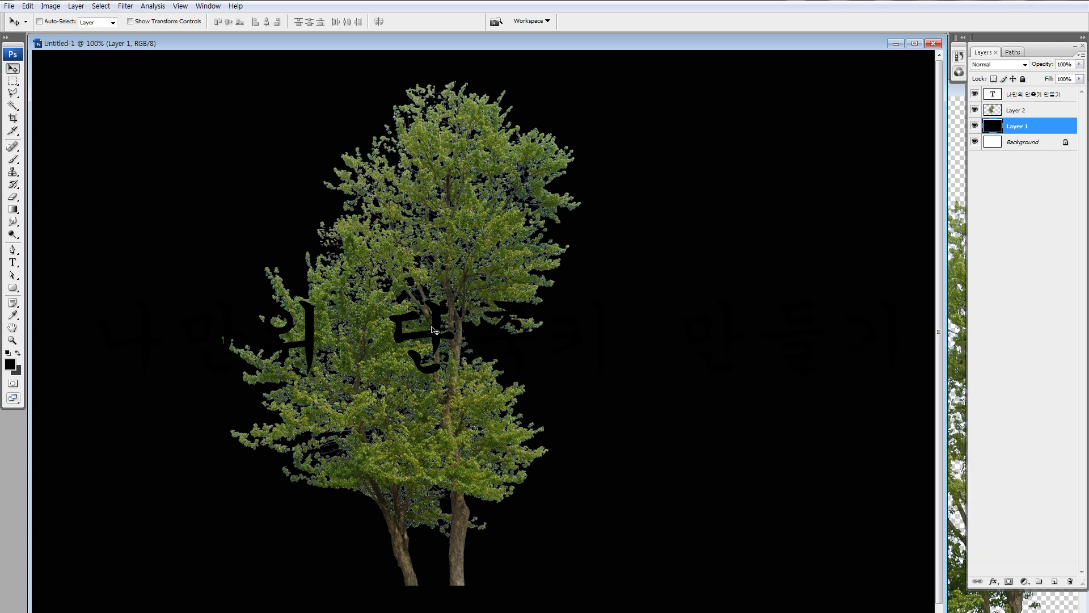
- Apply a 1 pixel Defringe to Layer 1
{"action": "key", "text": "alt+l"}
{"action": "key", "text": "t"}
{"action": "key", "text": "d"}
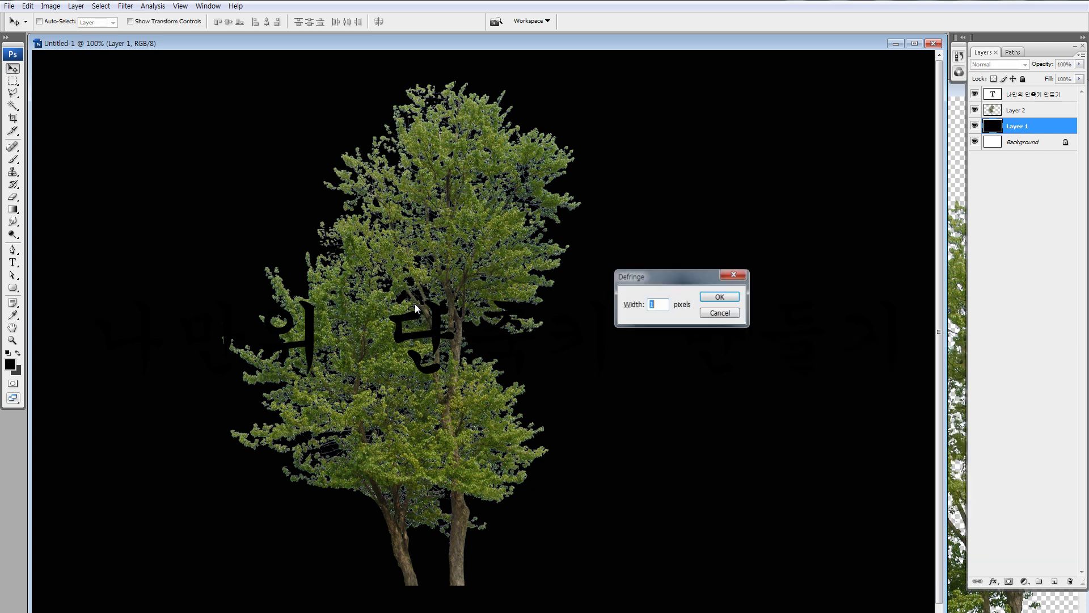
{"action": "left_click", "coordinate": [717, 296]}
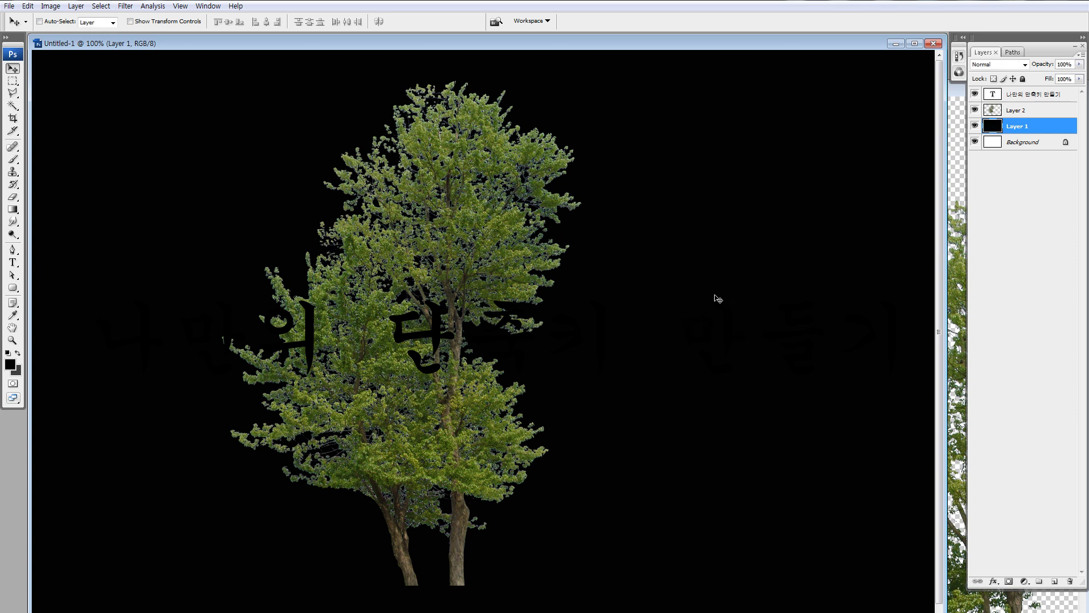
- Defringe the tree on Layer 2 by 1 pixel and zoom in on its leaf edges
{"action": "left_click", "coordinate": [992, 111]}
{"action": "key", "text": "alt+l"}
{"action": "key", "text": "t"}
{"action": "key", "text": "d"}
{"action": "key", "text": "Return"}
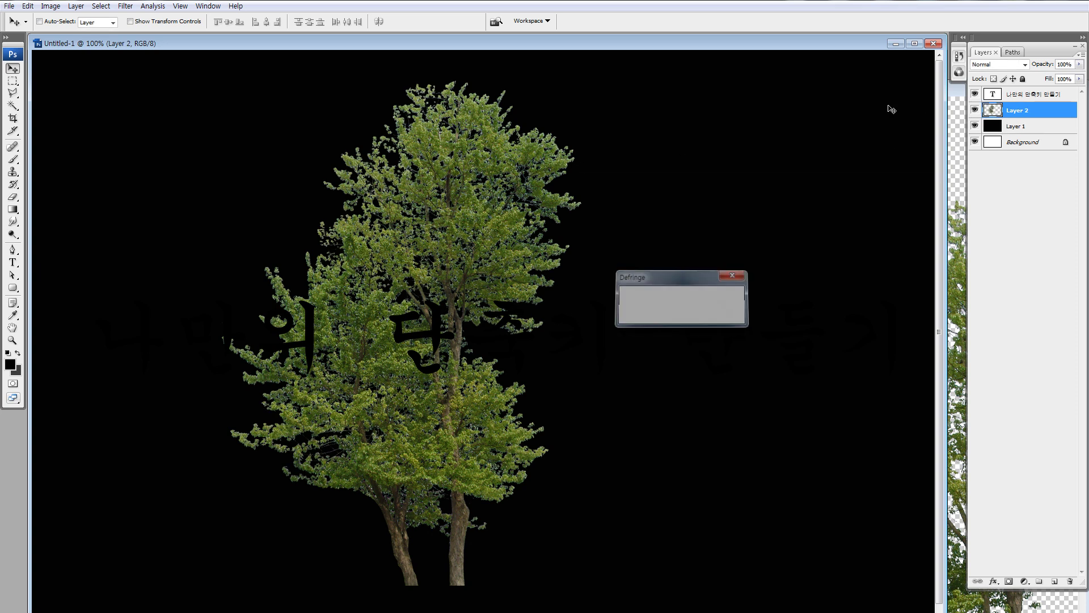
{"action": "key", "text": "z"}
{"action": "left_click_drag", "start_coordinate": [347, 176], "coordinate": [475, 306]}
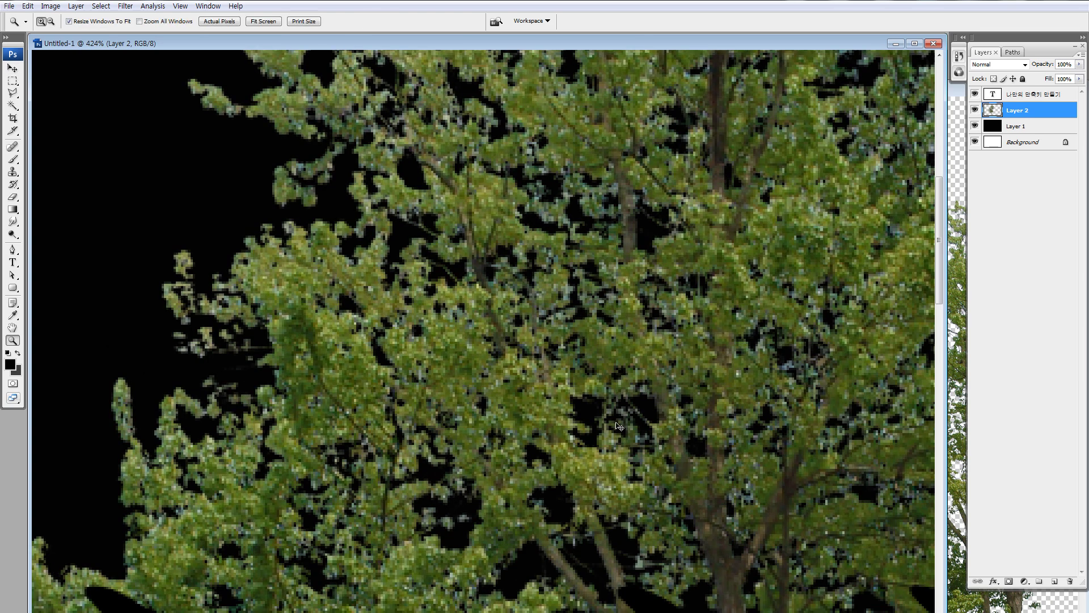
{"action": "key", "text": "ctrl+minus"}
{"action": "key", "text": "ctrl+minus"}
{"action": "key", "text": "ctrl+minus"}
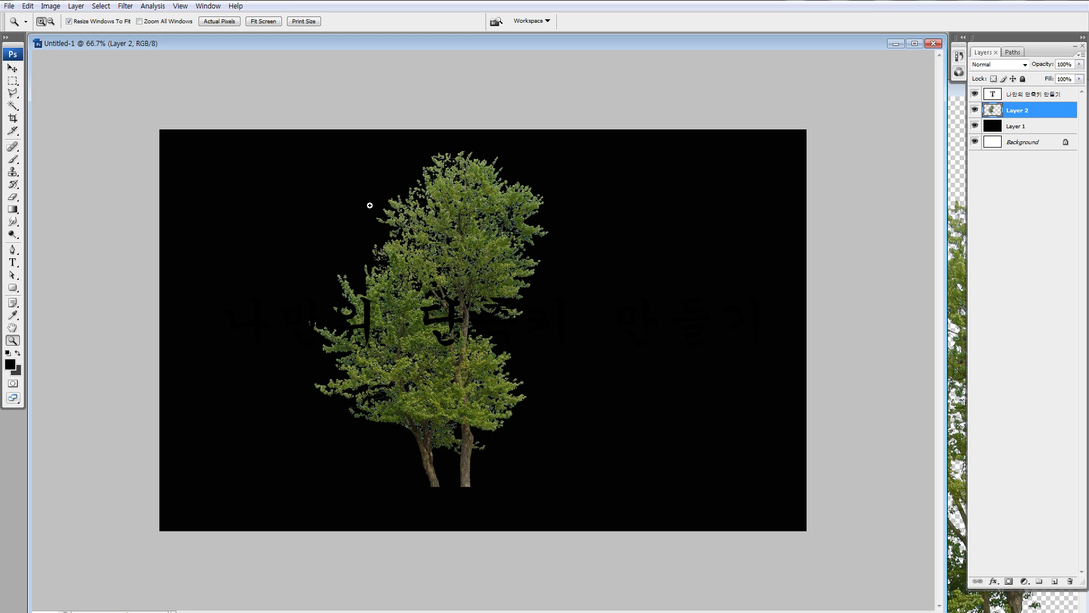
{"action": "key", "text": "alt+l"}
{"action": "key", "text": "t"}
{"action": "key", "text": "d"}
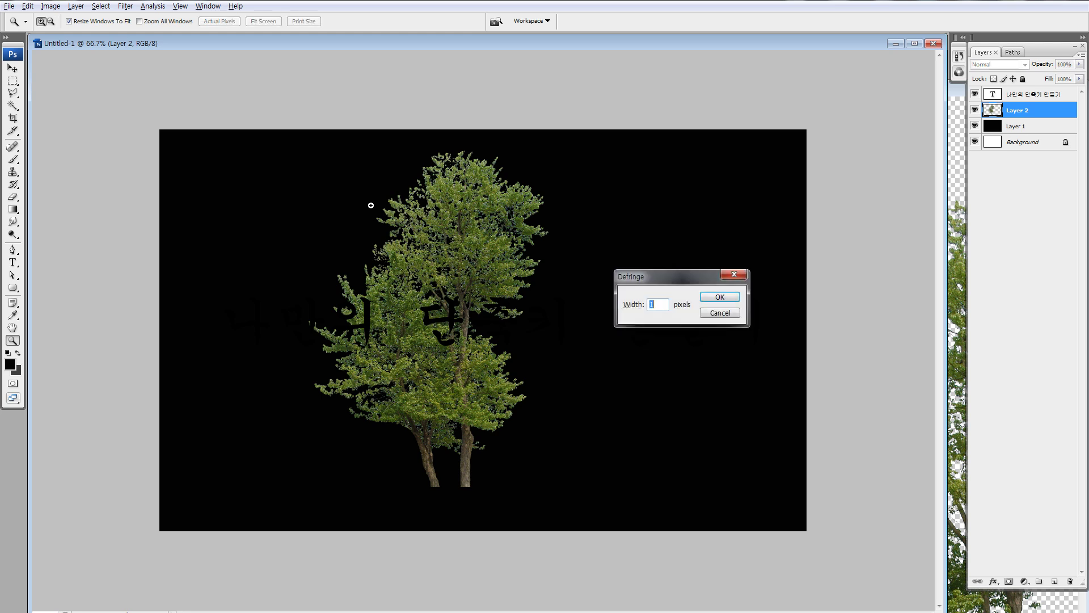
{"action": "key", "text": "Return"}
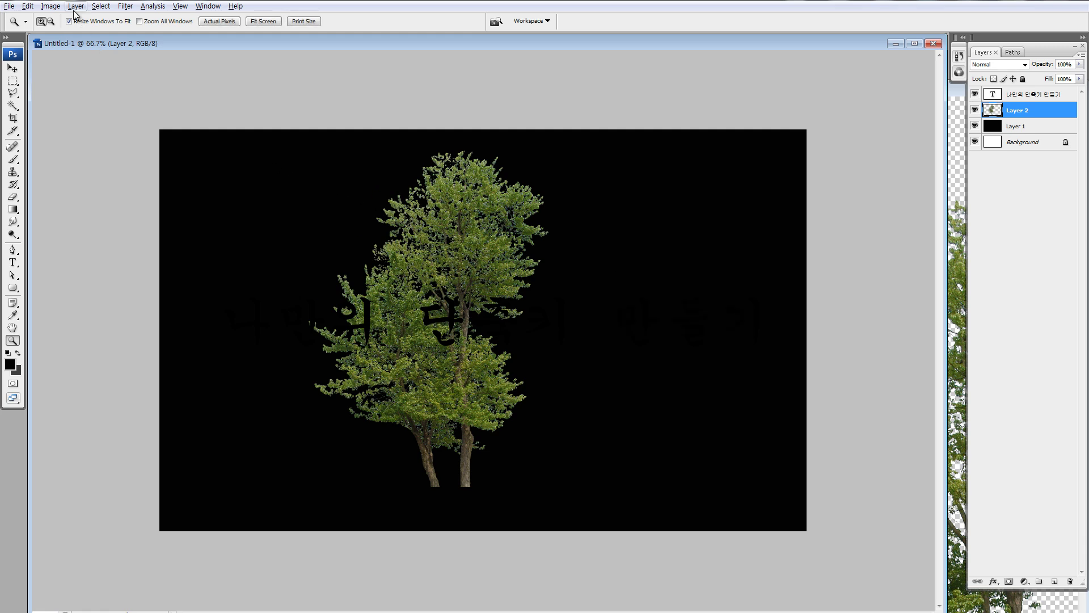
{"action": "left_click", "coordinate": [75, 6]}
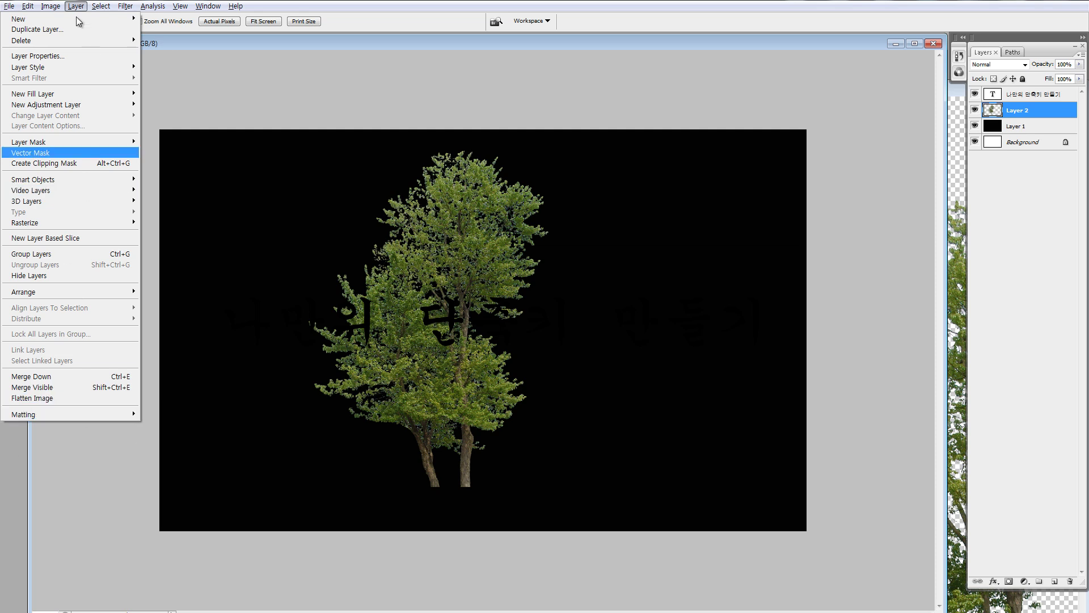
{"action": "mouse_move", "coordinate": [68, 413]}
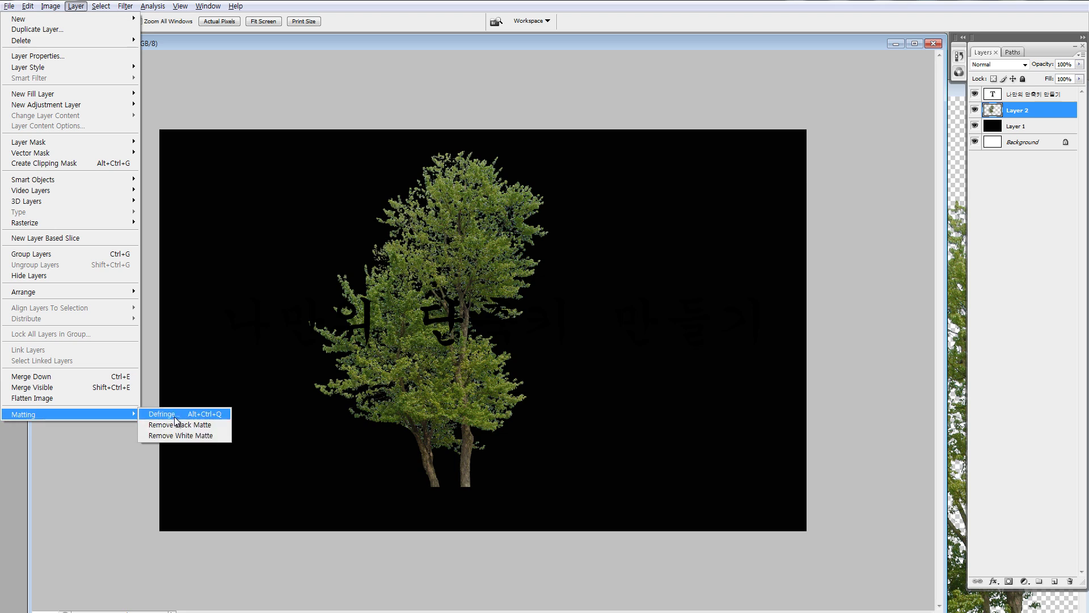
{"action": "left_click", "coordinate": [21, 454]}
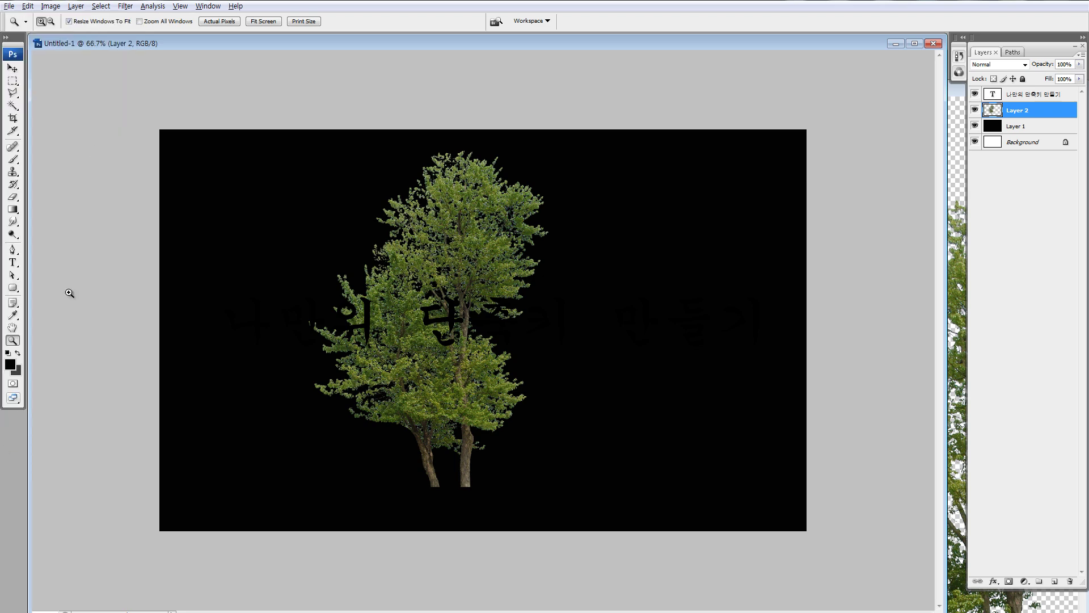
{"action": "left_click", "coordinate": [27, 6]}
- Show Application Menus shortcuts, enlarge the dialog, and expand Layer down to Matting > Defringe (Alt+Ctrl+Q)
{"action": "left_click", "coordinate": [44, 360]}
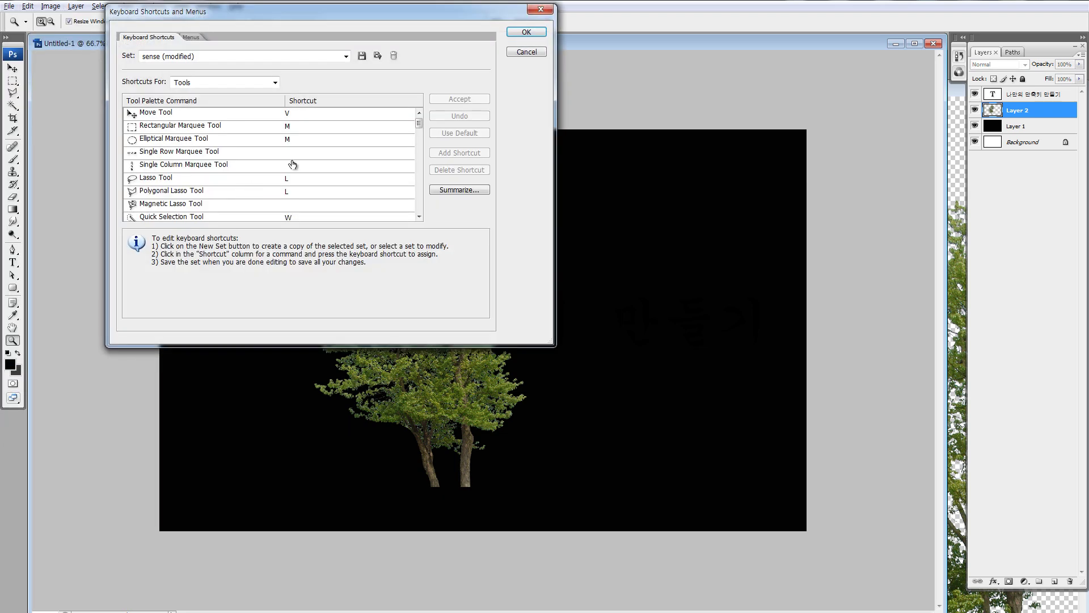
{"action": "left_click", "coordinate": [234, 84]}
{"action": "left_click", "coordinate": [227, 92]}
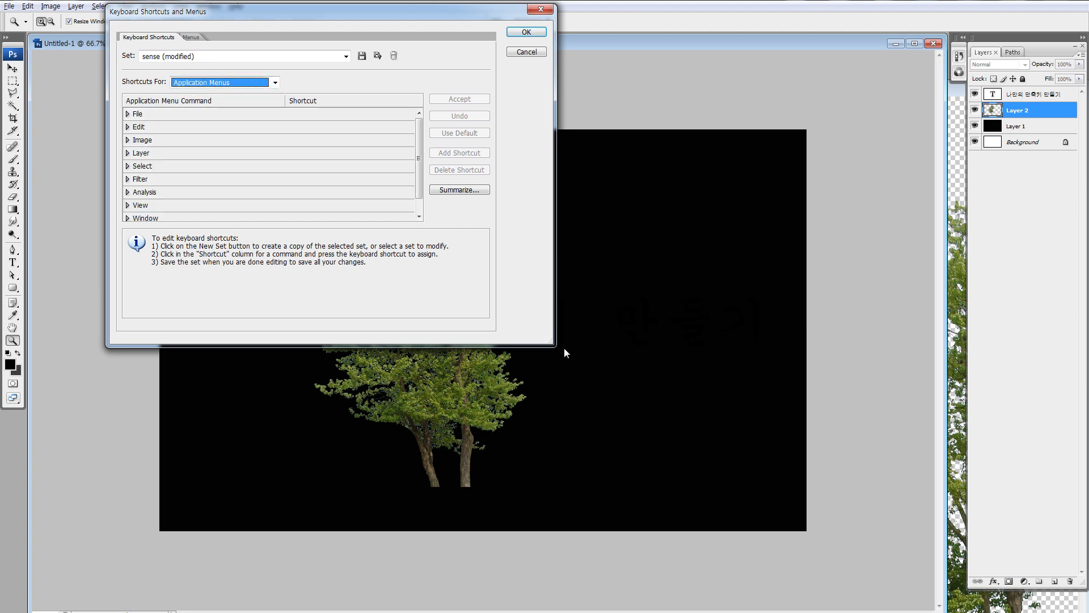
{"action": "left_click_drag", "start_coordinate": [551, 341], "coordinate": [679, 596]}
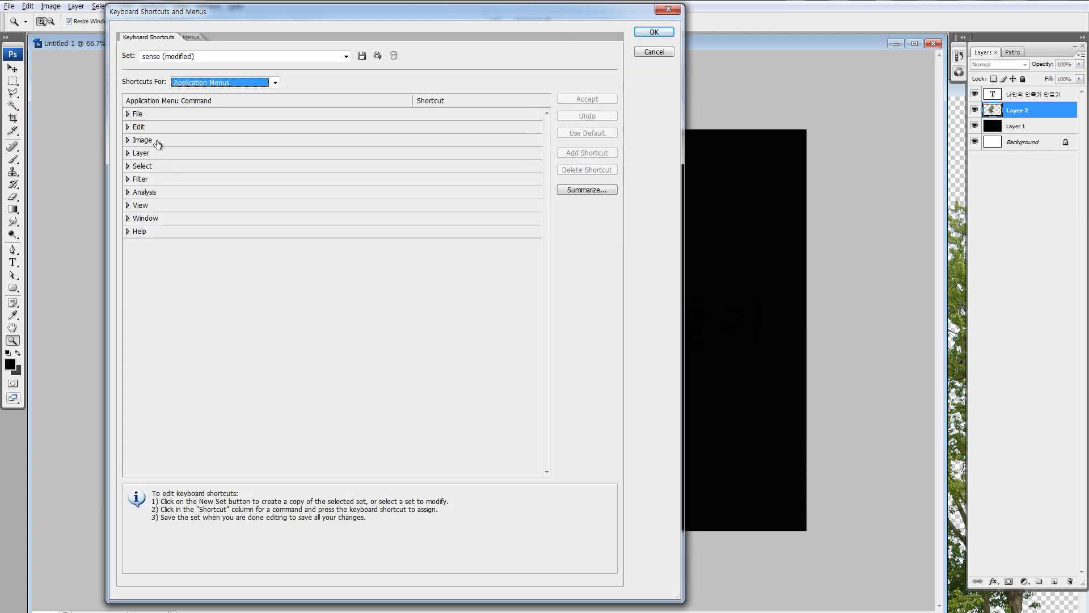
{"action": "left_click", "coordinate": [127, 153]}
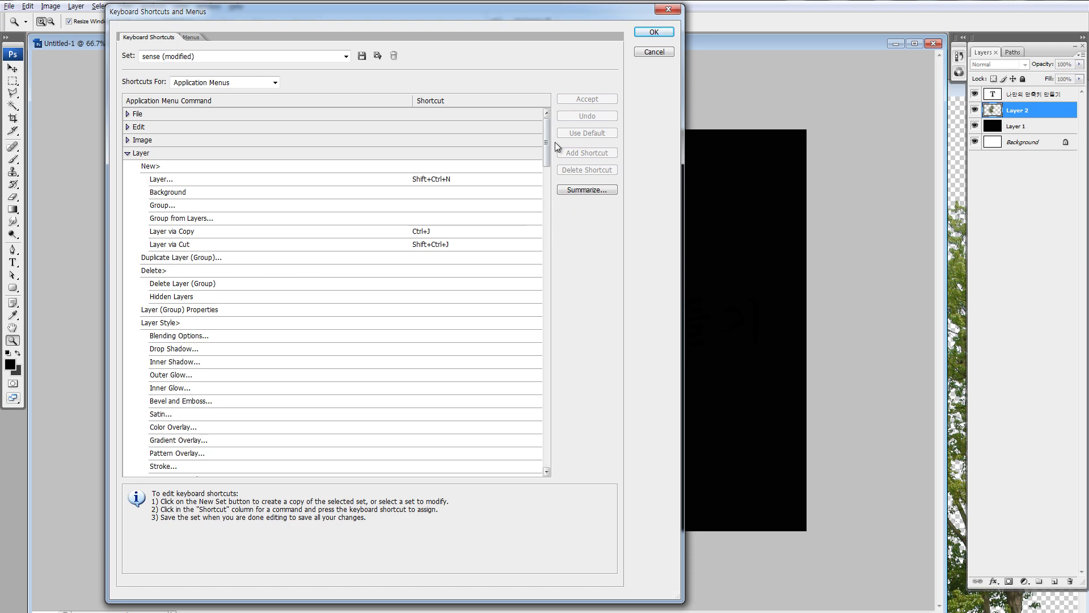
{"action": "left_click_drag", "start_coordinate": [555, 142], "coordinate": [555, 458]}
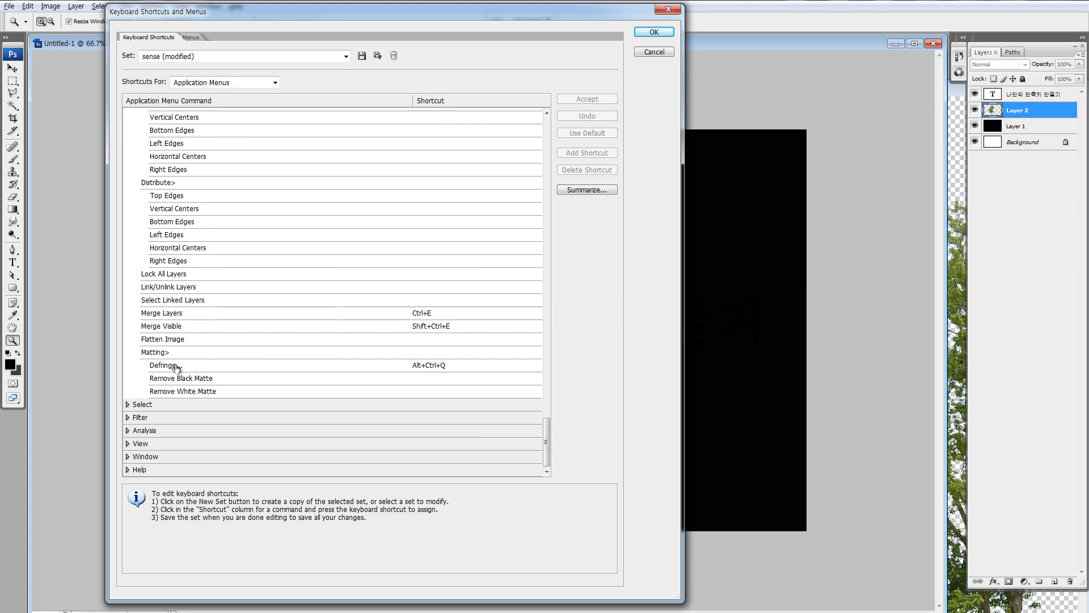
- Try several key combinations for Defringe, keep Alt+Ctrl+Q, and accept and save the change
{"action": "left_click", "coordinate": [436, 366]}
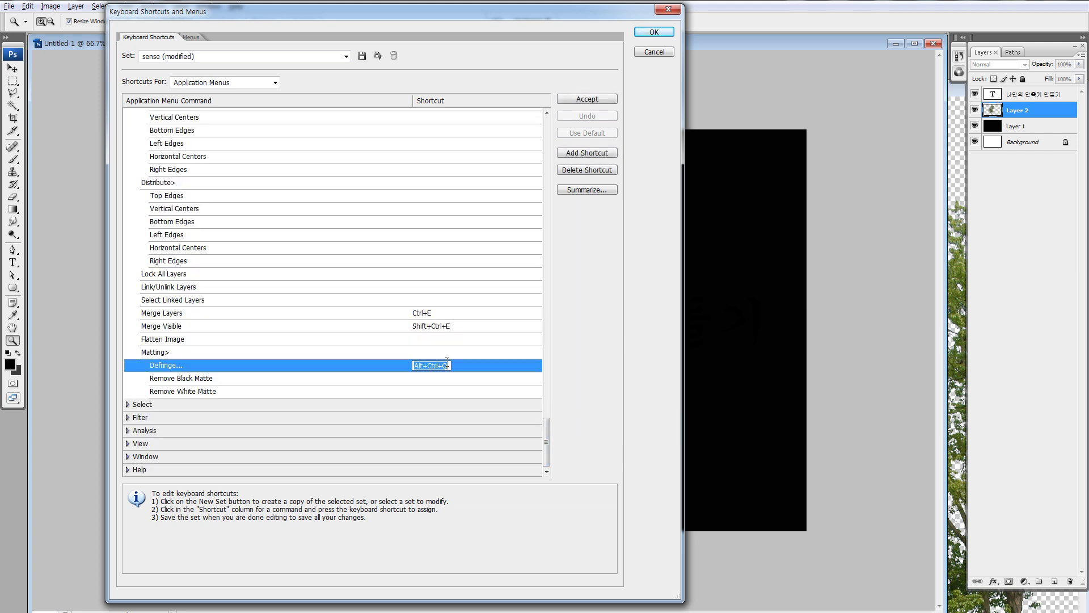
{"action": "key", "text": "BackSpace"}
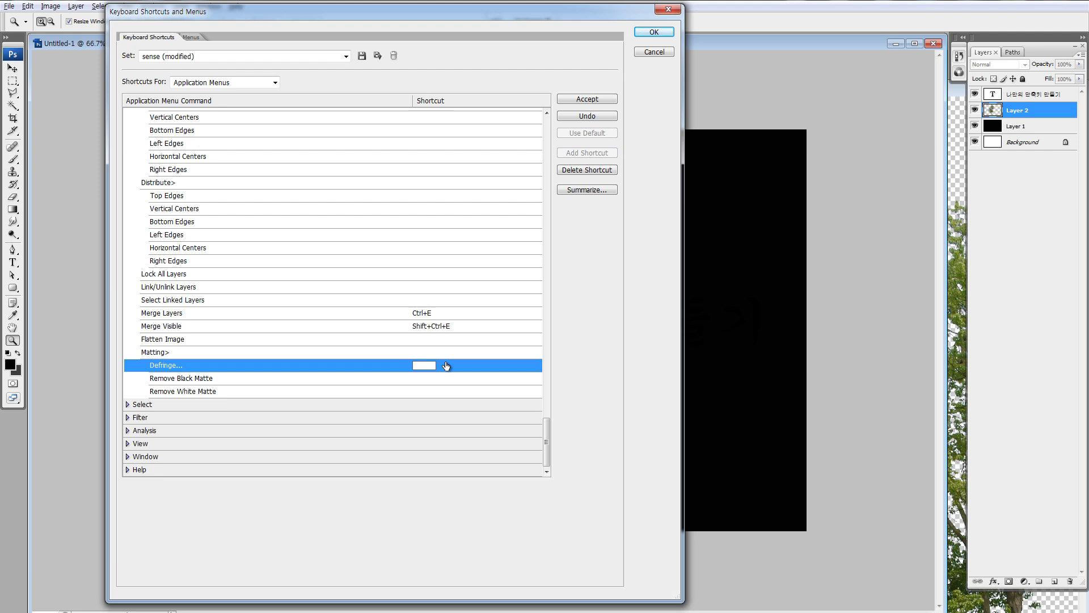
{"action": "key", "text": "s"}
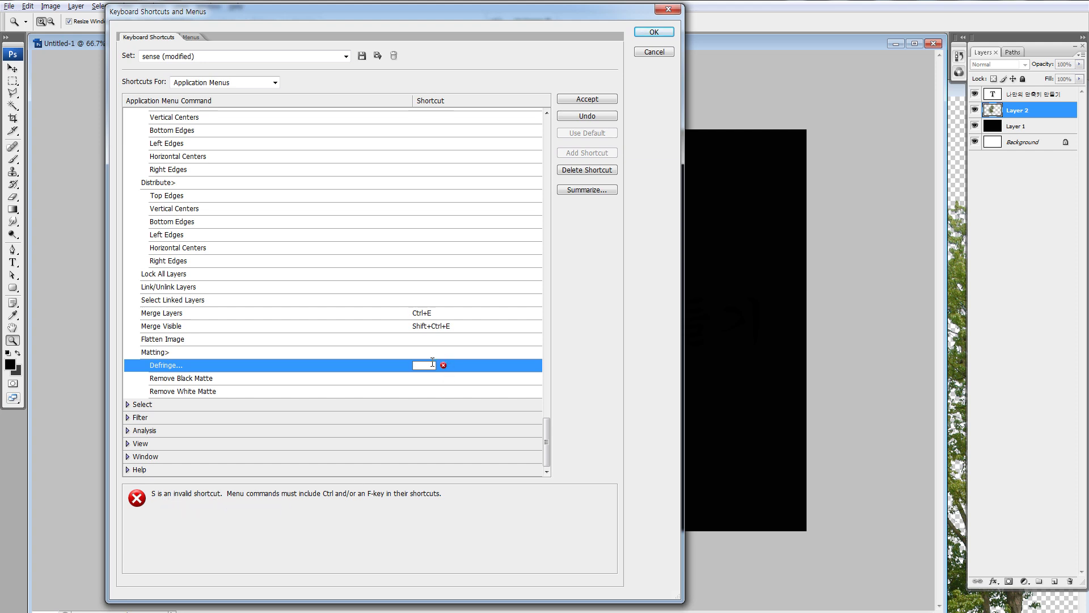
{"action": "key", "text": "alt+s"}
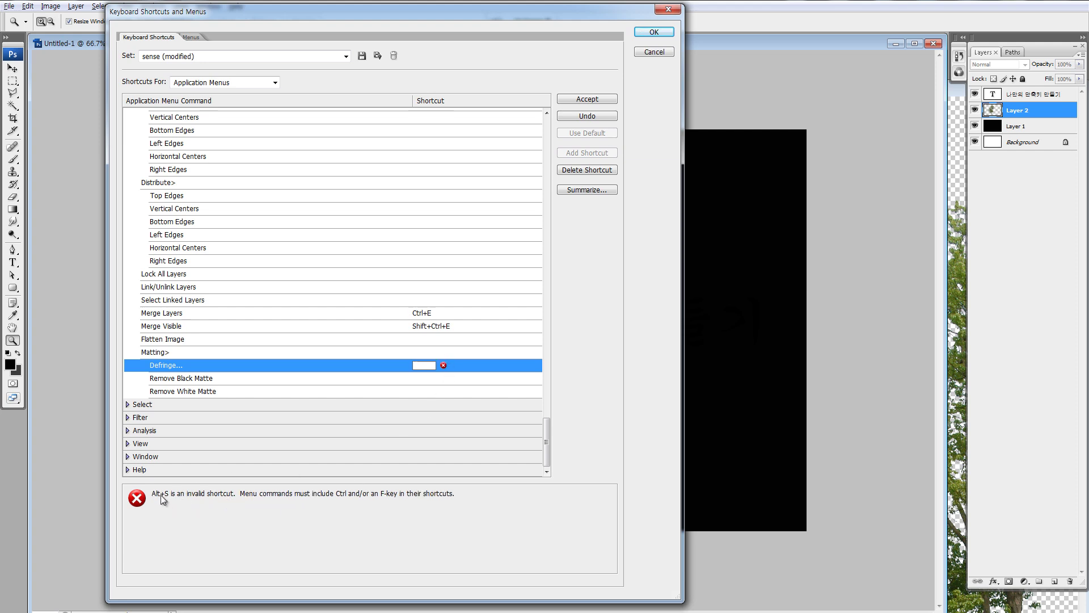
{"action": "key", "text": "ctrl+alt+s"}
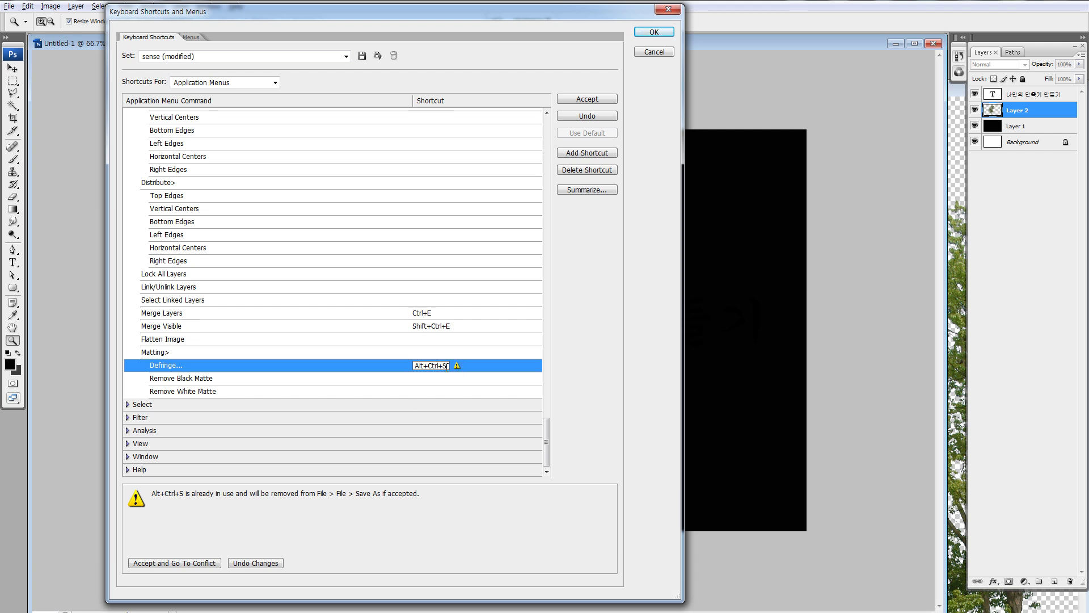
{"action": "key", "text": "alt"}
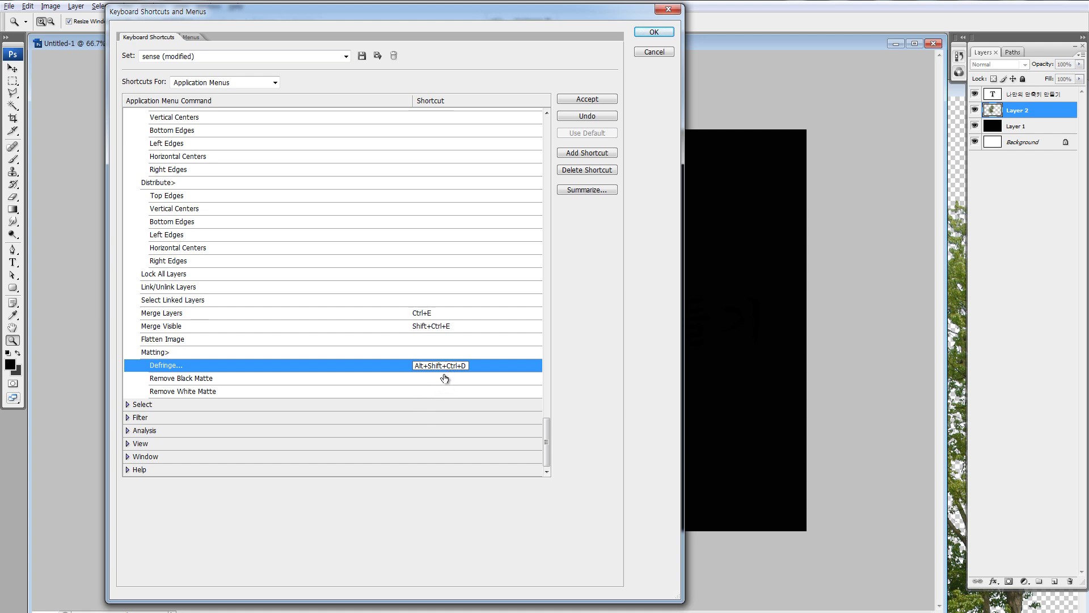
{"action": "key", "text": "ctrl+alt+q"}
{"action": "left_click", "coordinate": [587, 100]}
{"action": "left_click", "coordinate": [655, 33]}
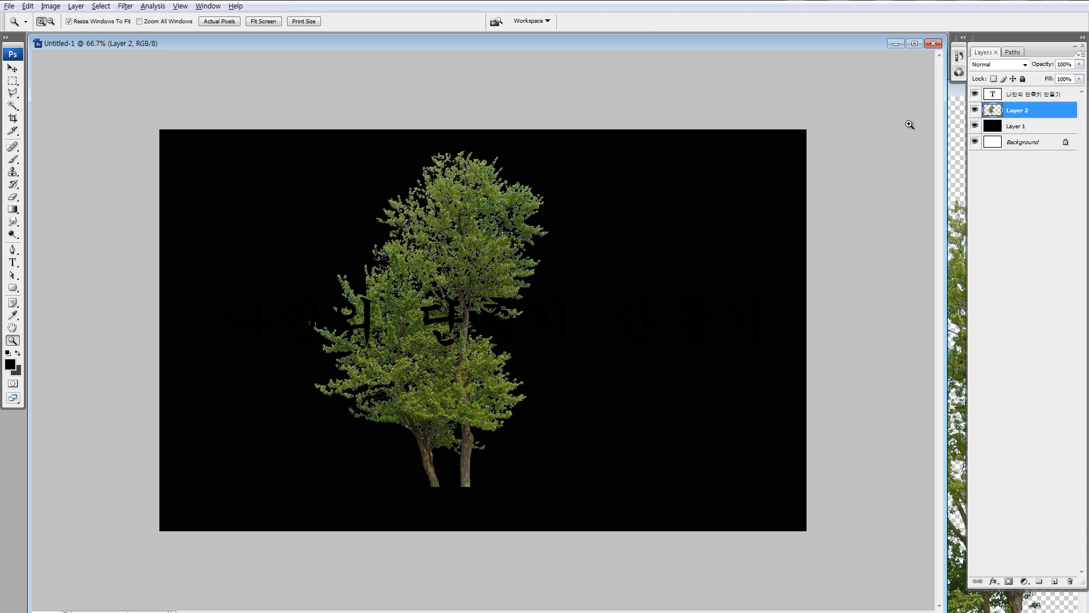
- Raise Layer 1's Hue/Saturation lightness from black to gray, then zoom the canvas to 100%
{"action": "left_click", "coordinate": [1009, 126]}
{"action": "key", "text": "ctrl+u"}
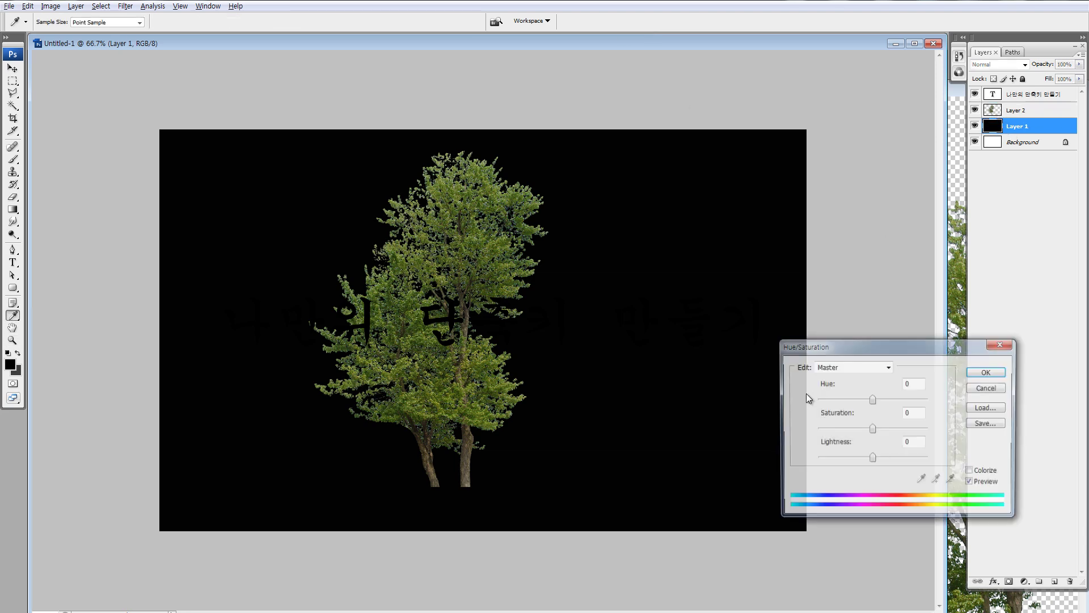
{"action": "left_click_drag", "start_coordinate": [872, 459], "coordinate": [903, 458]}
{"action": "left_click", "coordinate": [986, 363]}
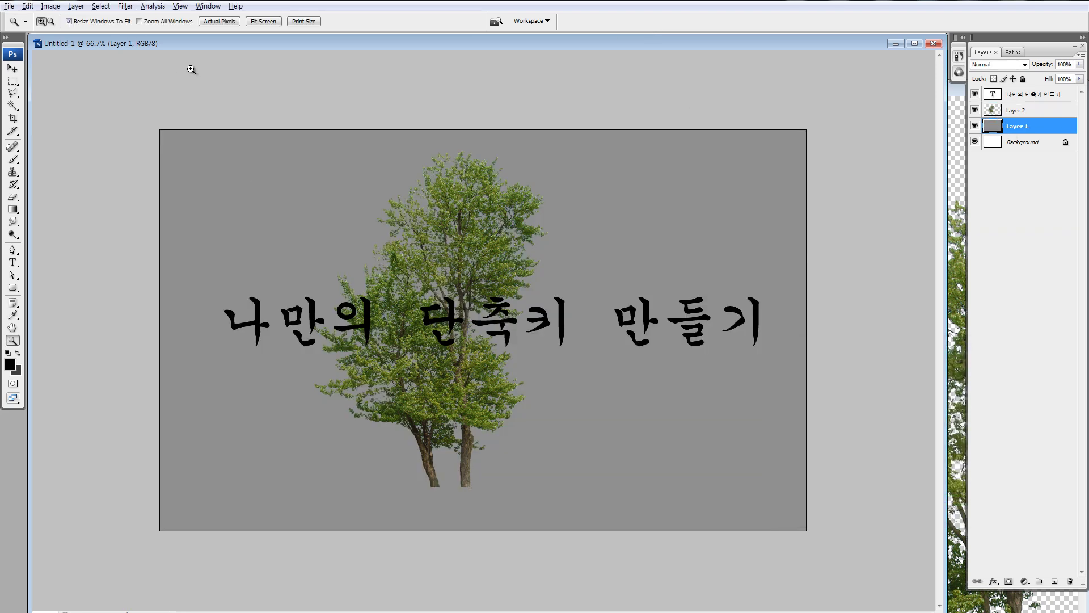
{"action": "left_click", "coordinate": [49, 7]}
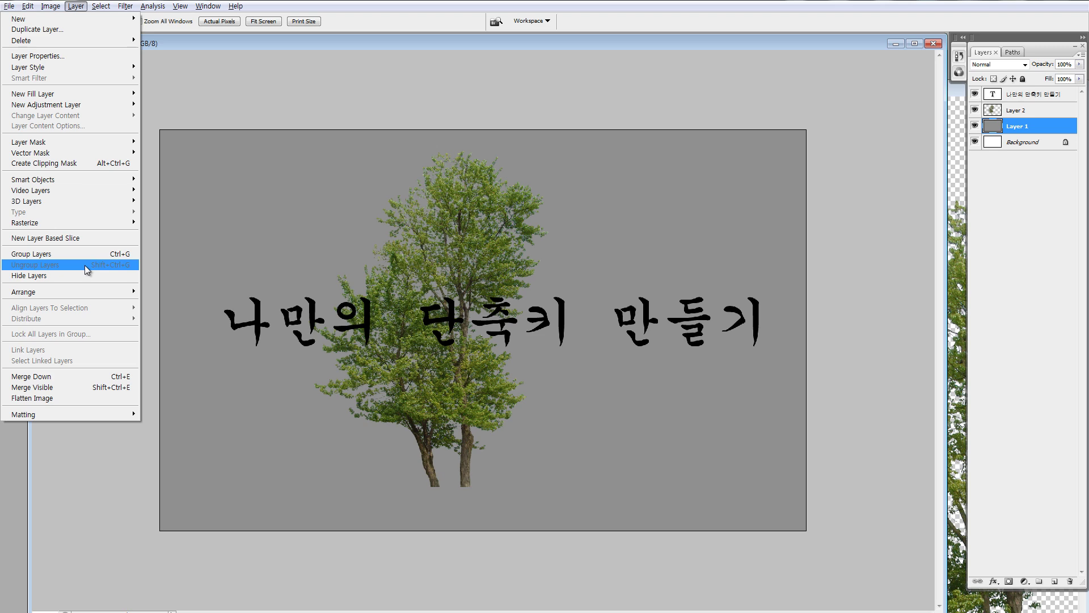
{"action": "left_click", "coordinate": [267, 197]}
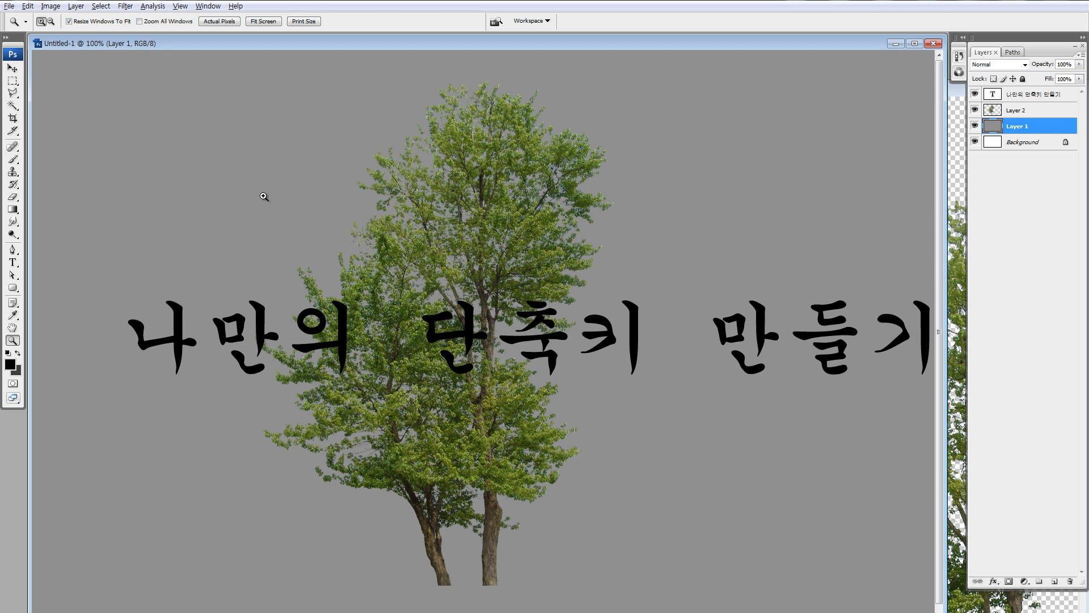
- Delete the tree layer, Layer 2, using the Move tool
{"action": "key", "text": "v"}
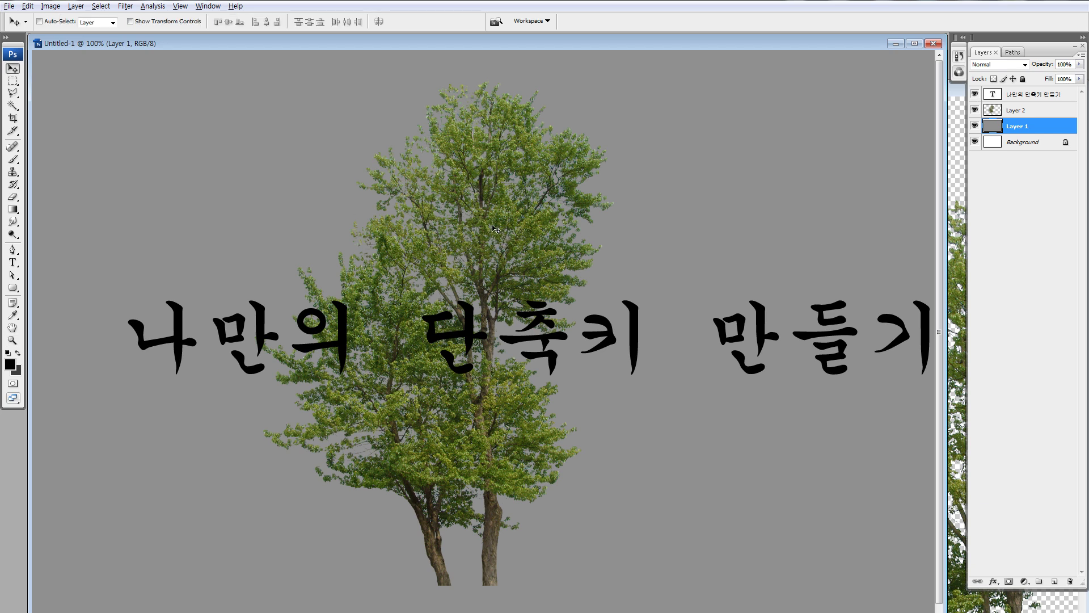
{"action": "left_click", "coordinate": [993, 110]}
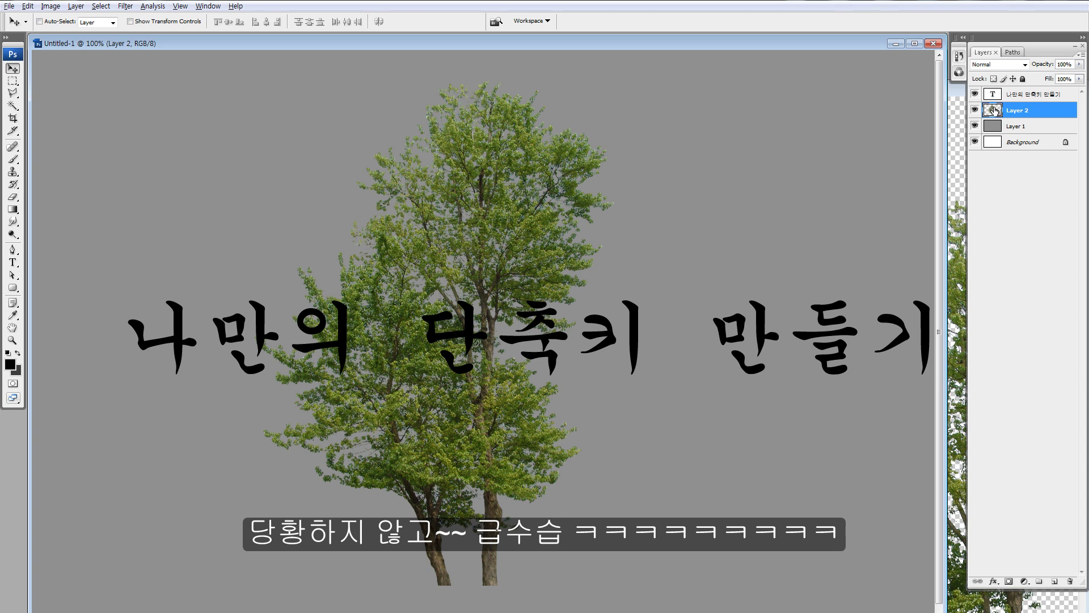
{"action": "key", "text": "Delete"}
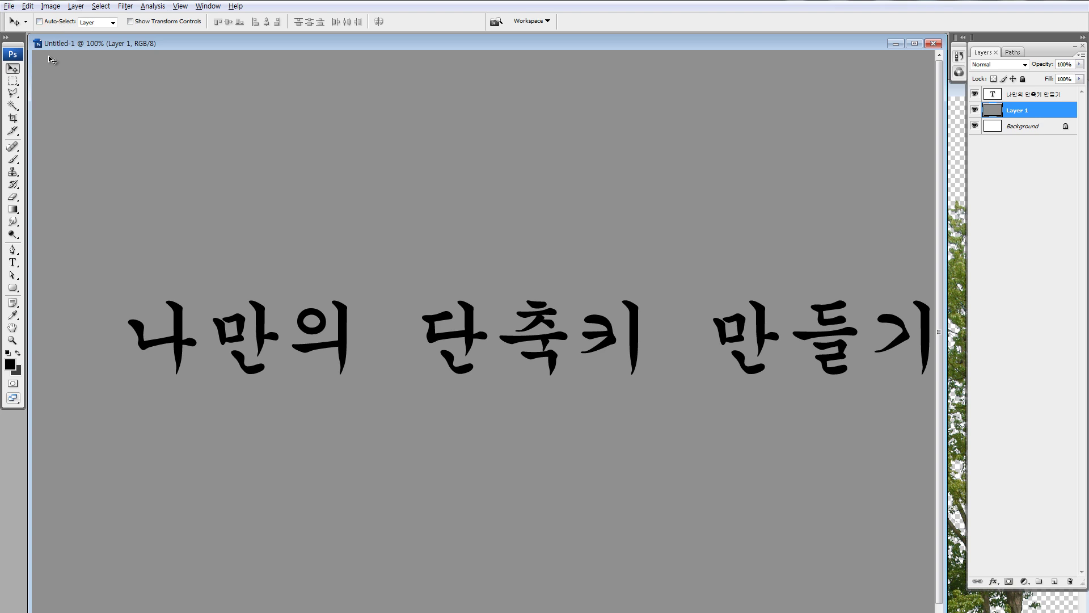
- Save the Keyboard Shortcuts as a new set '0710내꺼단축키' and close the dialog
{"action": "left_click", "coordinate": [28, 7]}
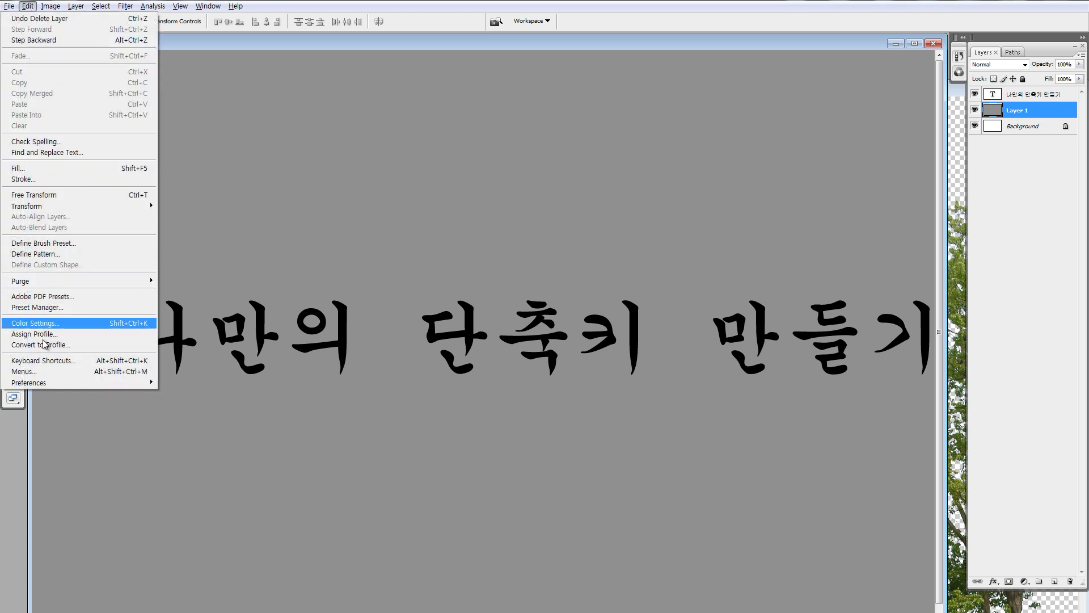
{"action": "left_click", "coordinate": [52, 362]}
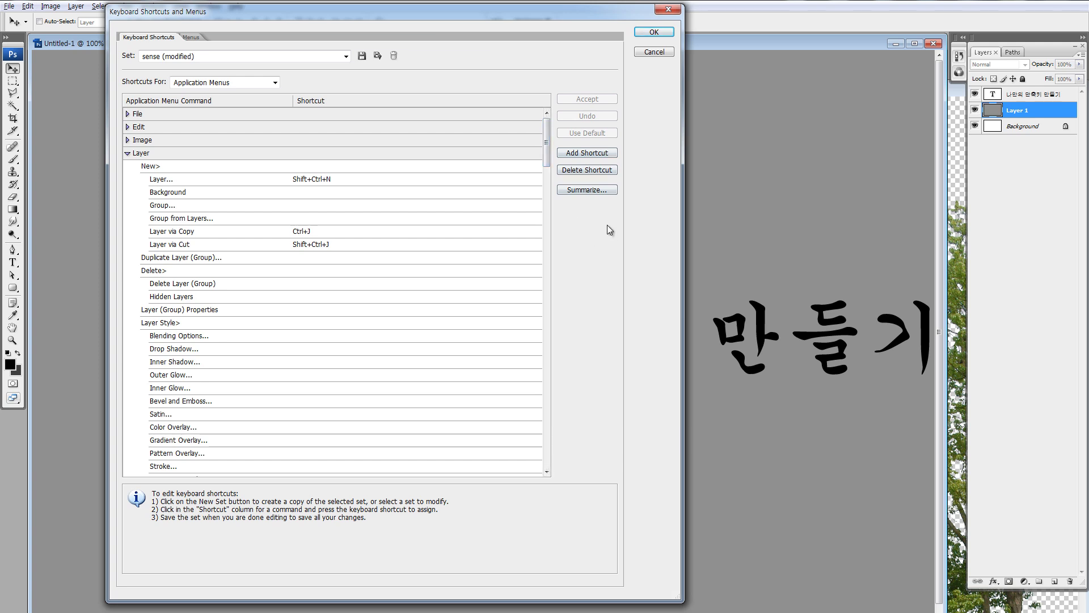
{"action": "left_click", "coordinate": [362, 56]}
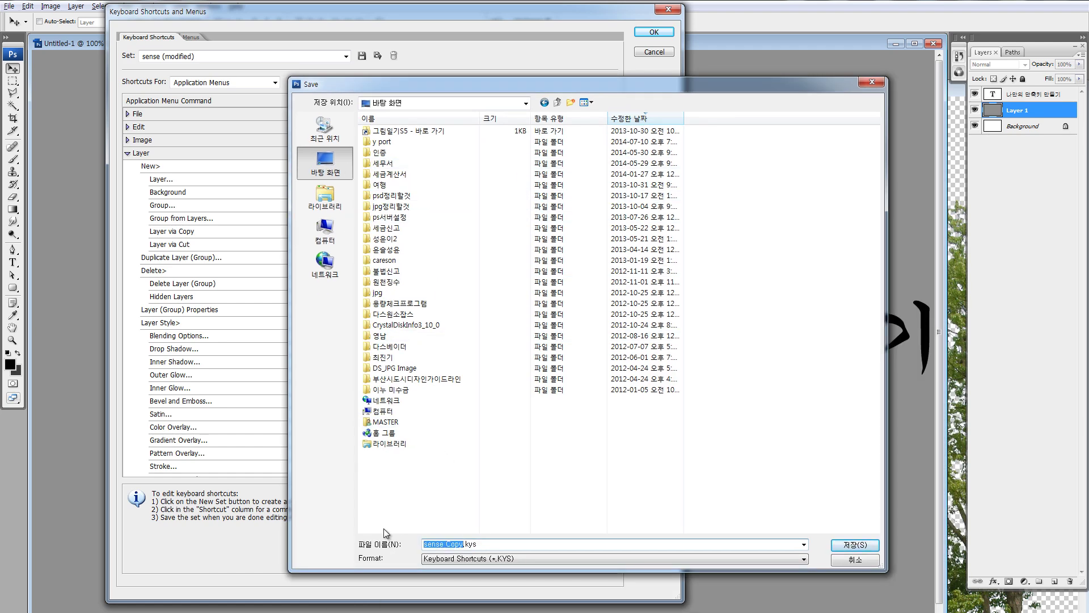
{"action": "type", "text": "0710"}
{"action": "type", "text": "내꺼"}
{"action": "type", "text": "단축키"}
{"action": "key", "text": "Return"}
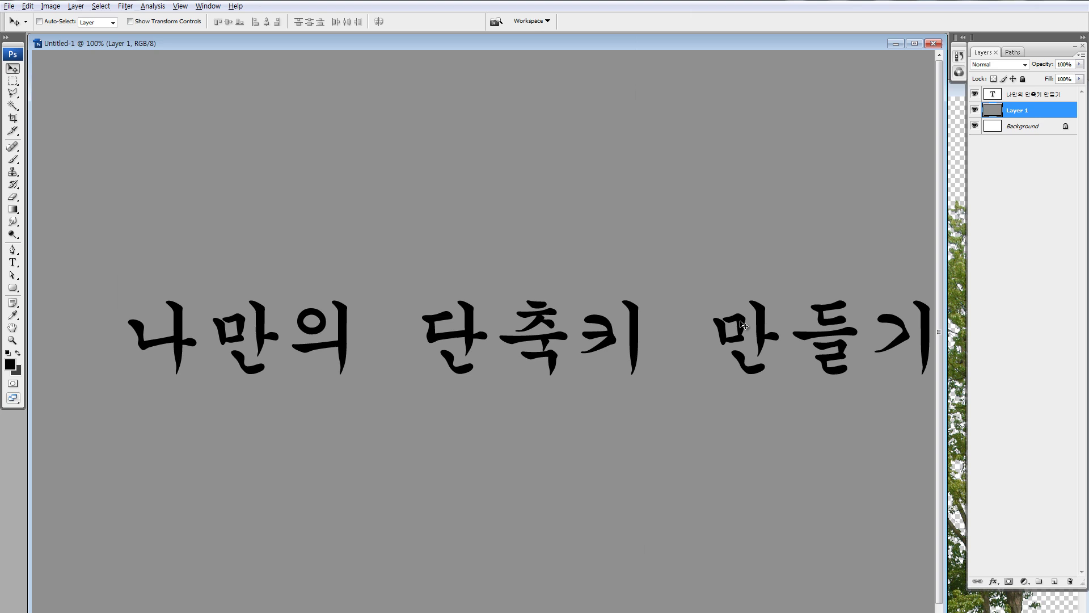
{"action": "left_click", "coordinate": [653, 51]}
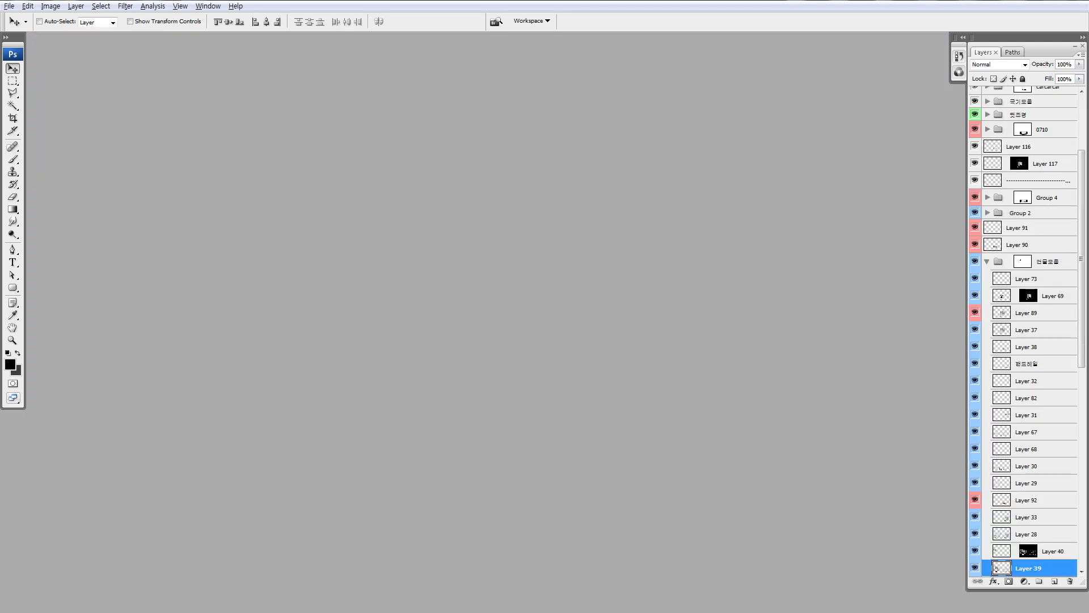
- Dismiss the wrong-document error, choose the Polygonal Lasso Tool, and fit the canvas in the window
{"action": "left_click_drag", "start_coordinate": [318, 357], "coordinate": [318, 355]}
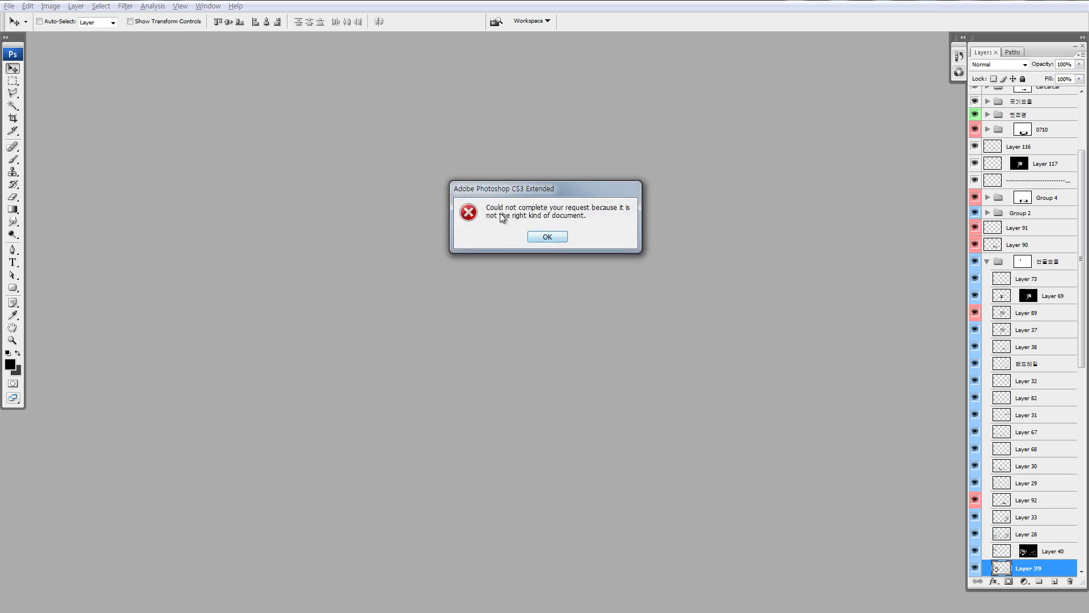
{"action": "left_click", "coordinate": [558, 241]}
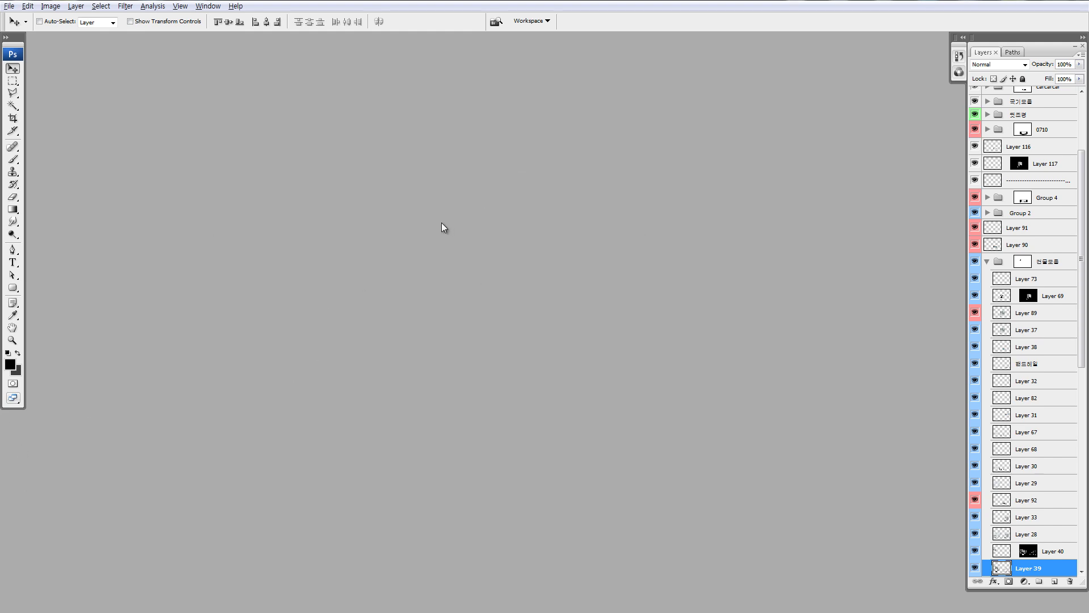
{"action": "left_click", "coordinate": [13, 93]}
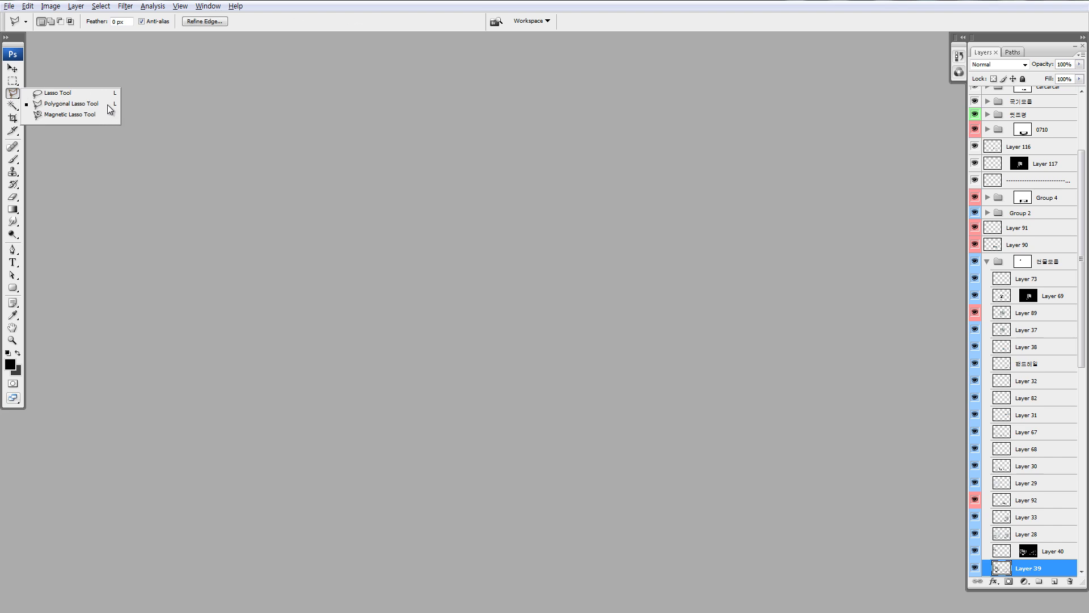
{"action": "left_click", "coordinate": [180, 98]}
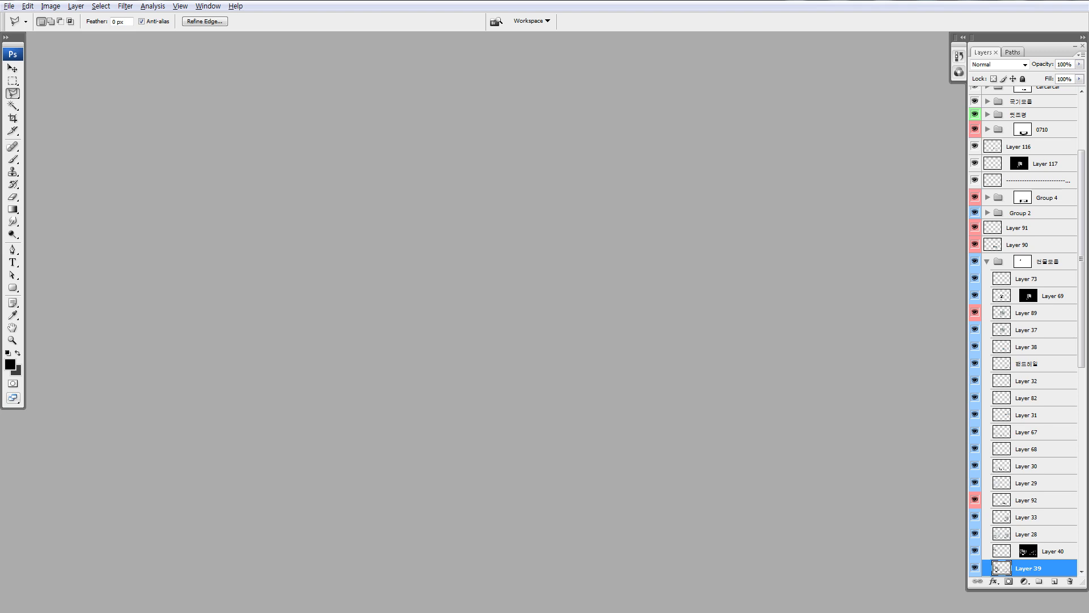
{"action": "key", "text": "ctrl+minus"}
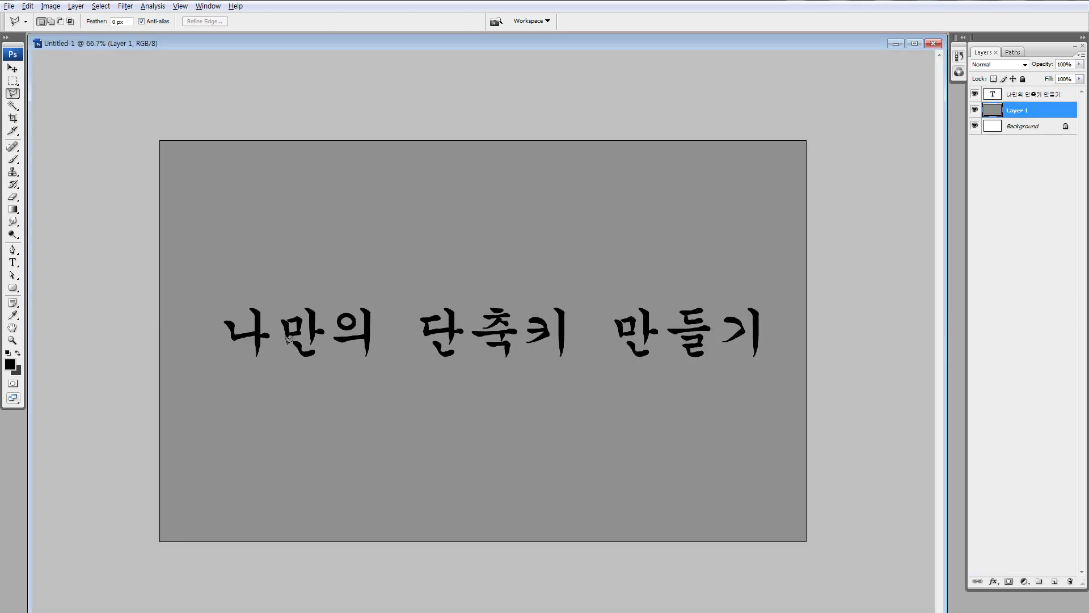
{"action": "double_click", "coordinate": [975, 94]}
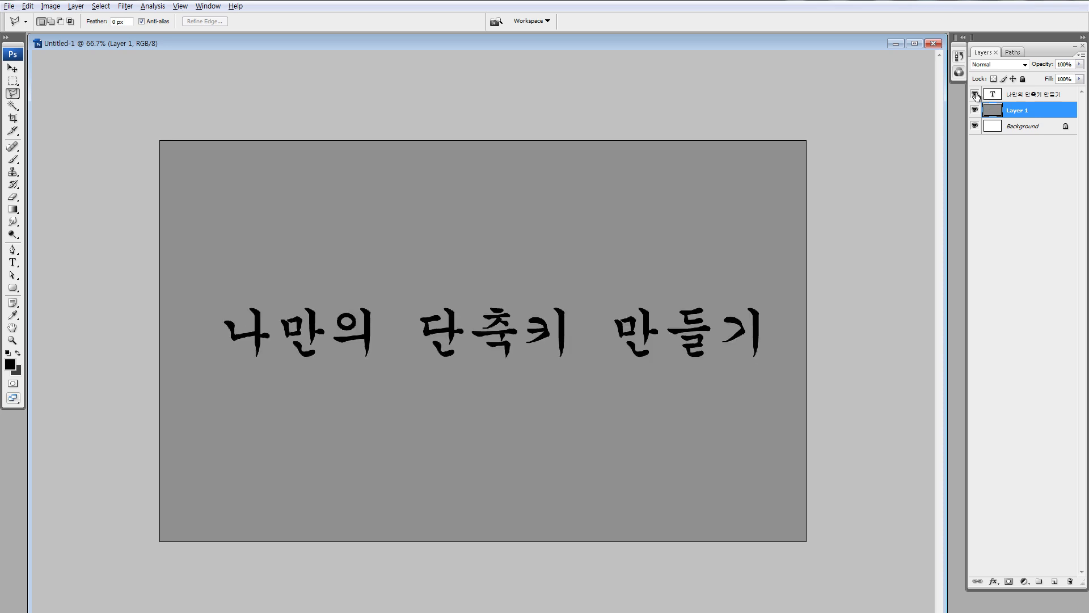